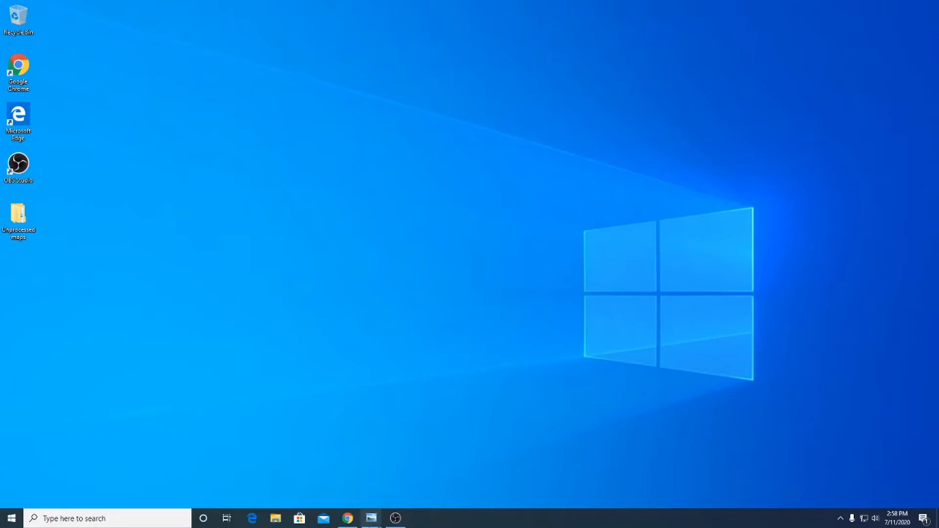
View the three stitched drone field maps open in Windows Photo Viewer, including Tim S North Afternoon TIF, and minimize them.
left_click(298, 479)
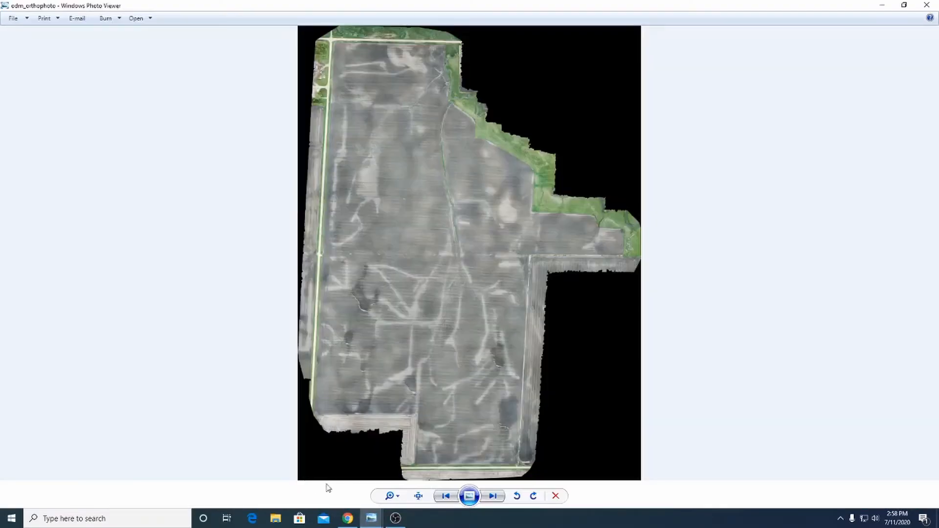
left_click(373, 518)
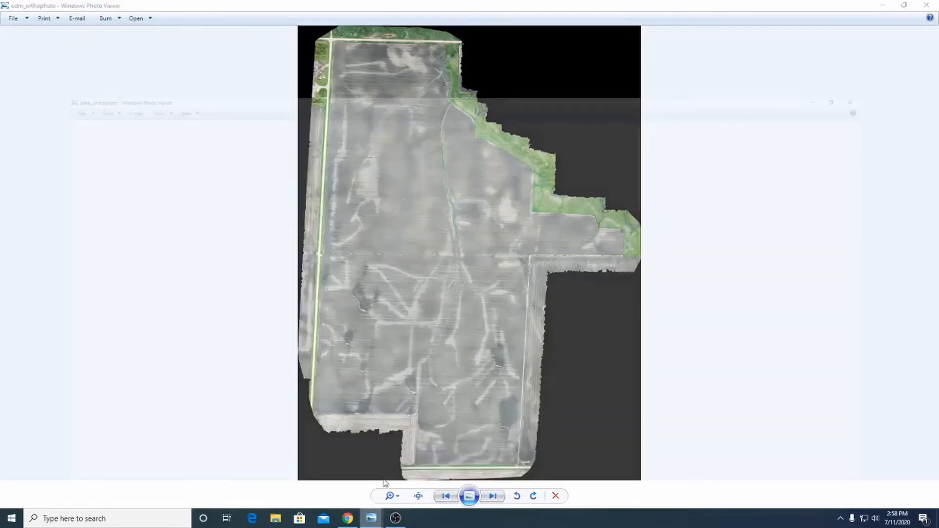
left_click(383, 492)
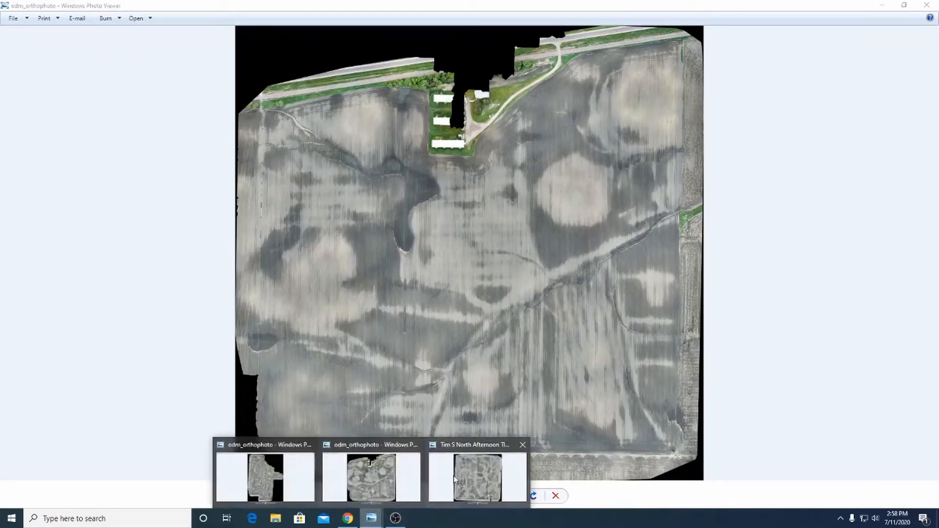
left_click(478, 469)
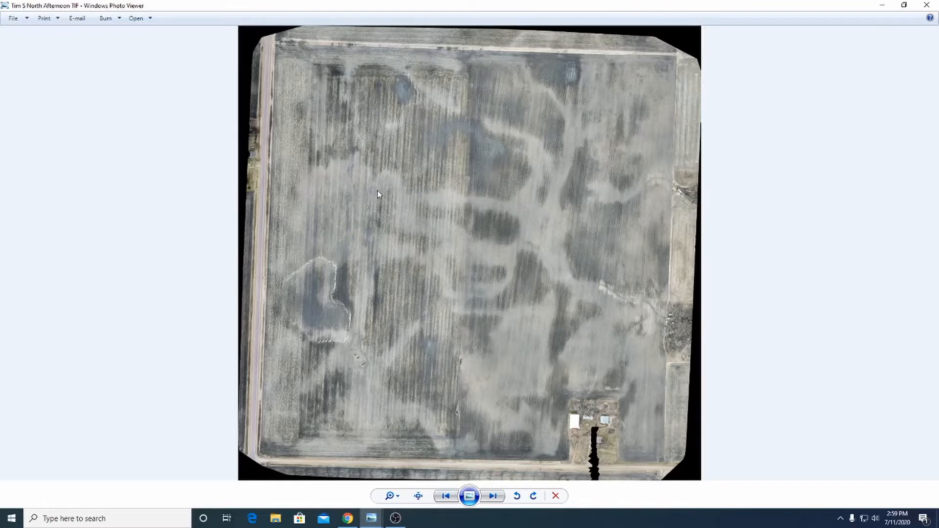
left_click(874, 8)
left_click(874, 8)
left_click(874, 8)
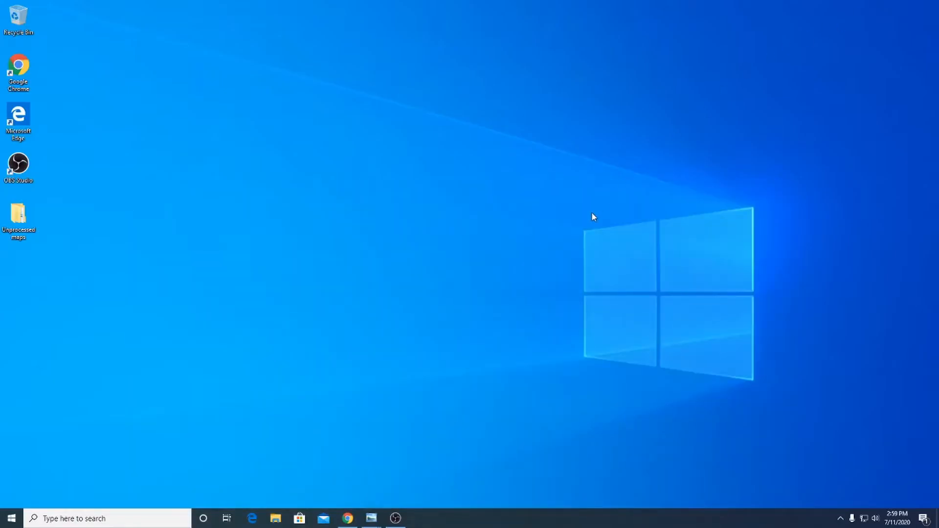
Switch to Chrome and read WebODM's Recommended Machine Specs, including the guidance on RAM for larger datasets, and minimize the browser.
left_click(348, 518)
left_click(371, 518)
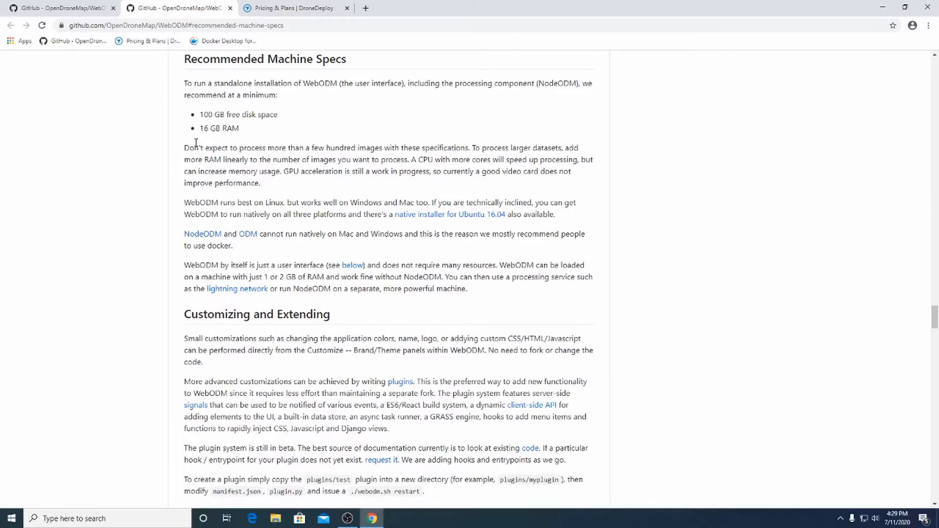
left_click_drag(184, 148, 569, 148)
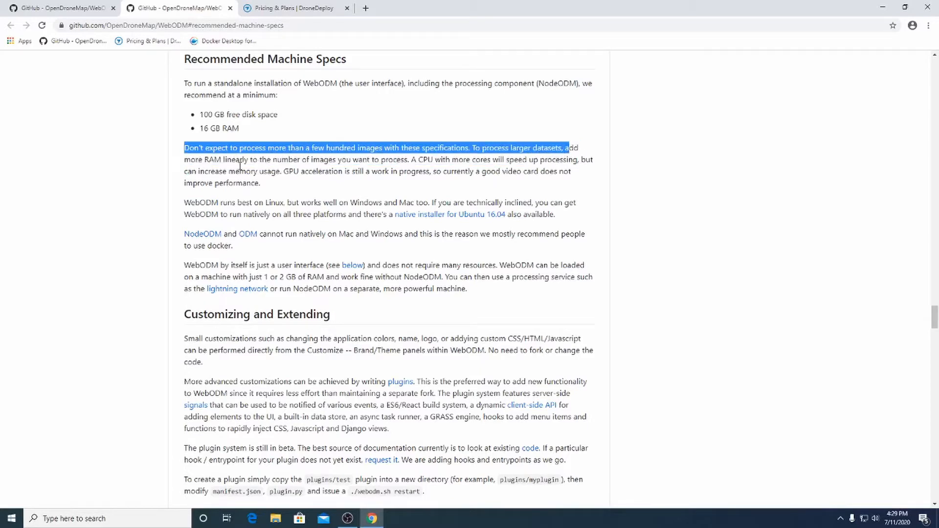
left_click_drag(231, 161, 198, 160)
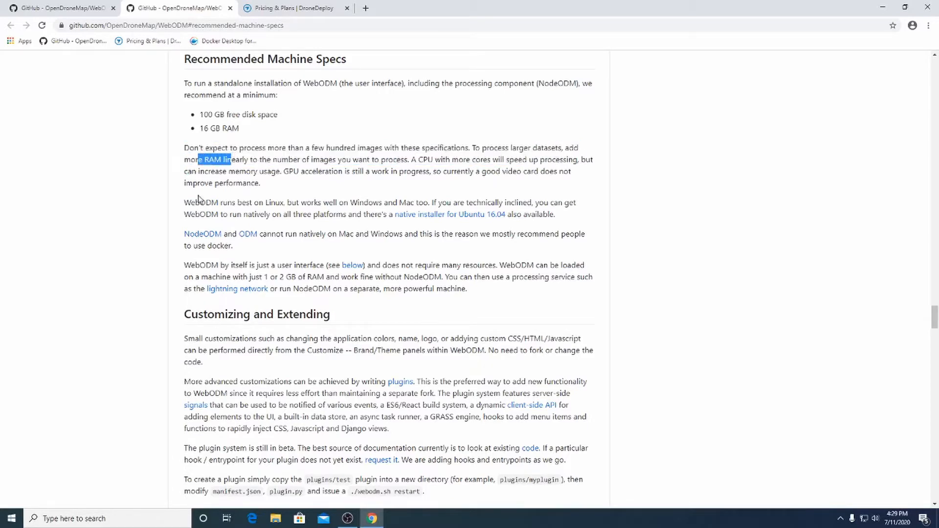
left_click(313, 147)
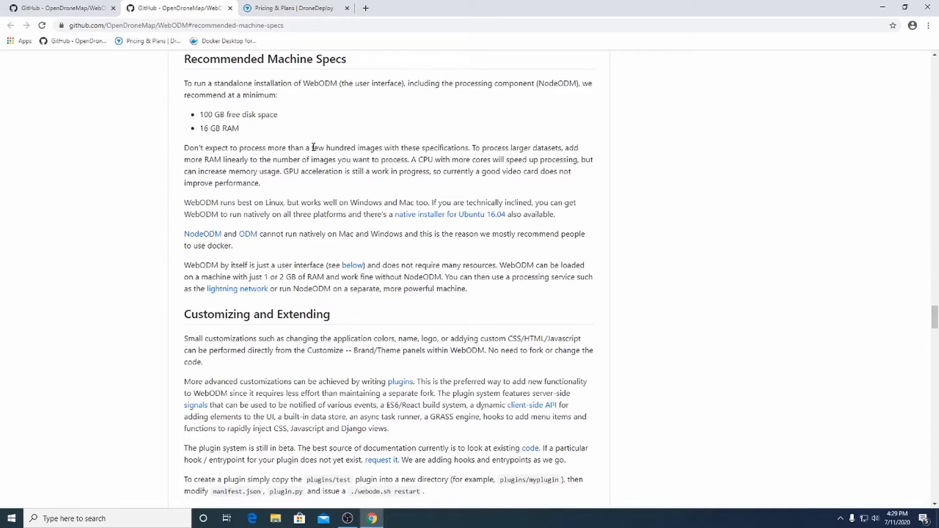
left_click(883, 6)
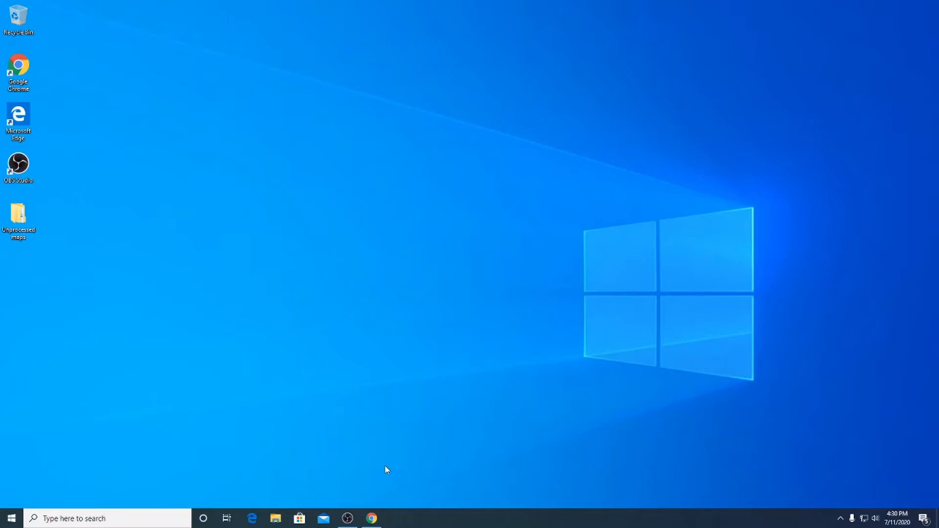
left_click(373, 518)
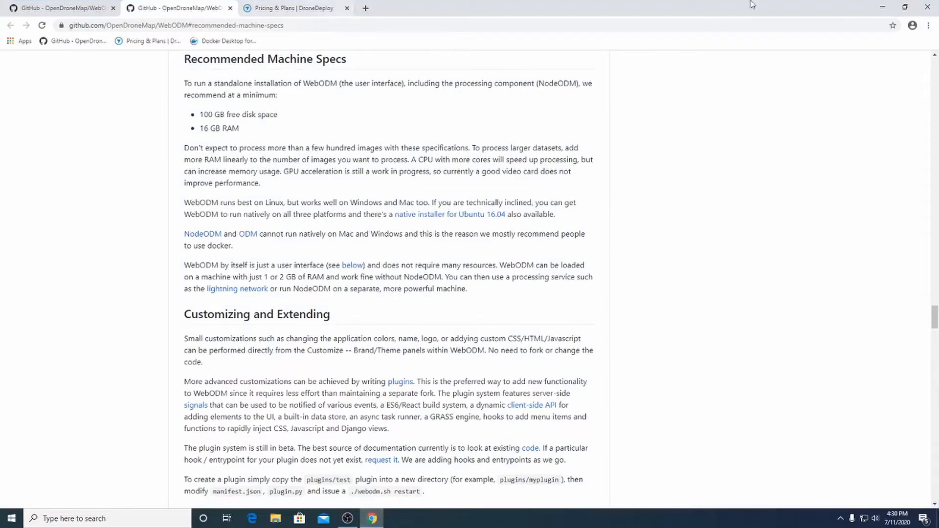
left_click(882, 7)
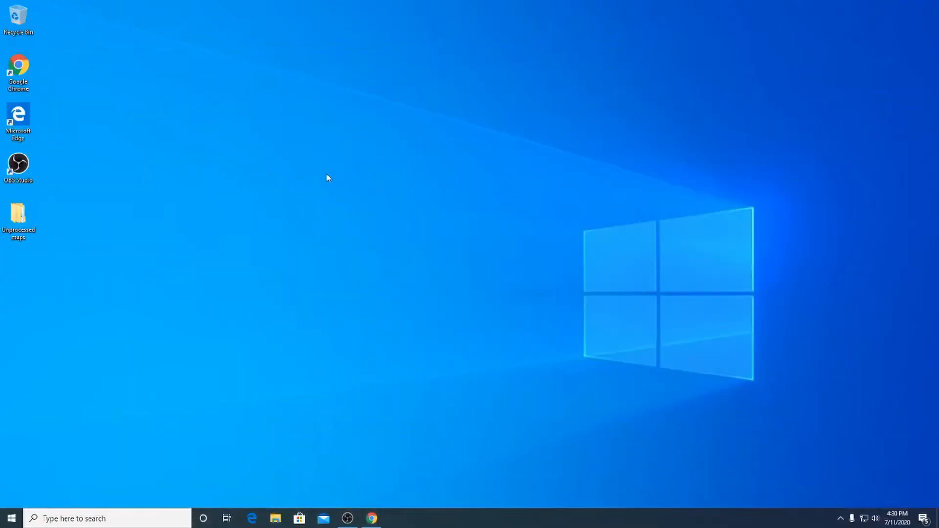
right_click(279, 195)
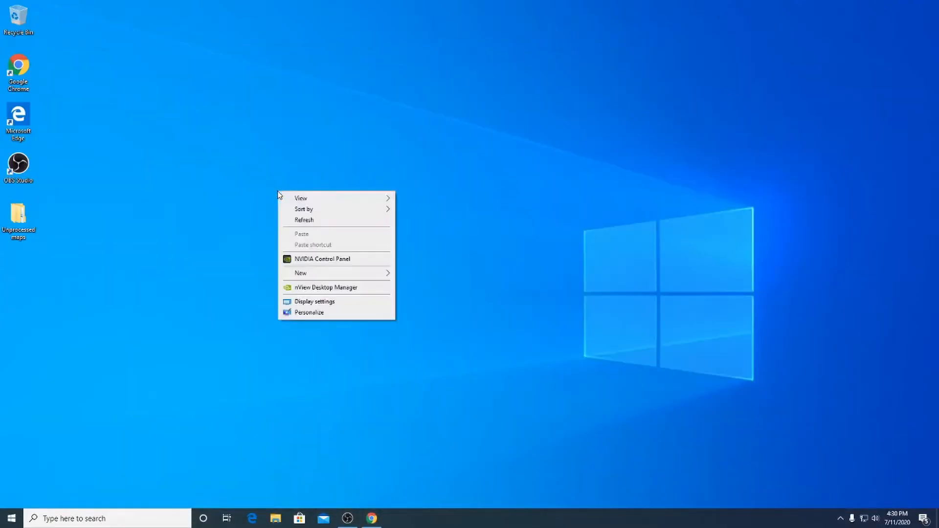
right_click(268, 190)
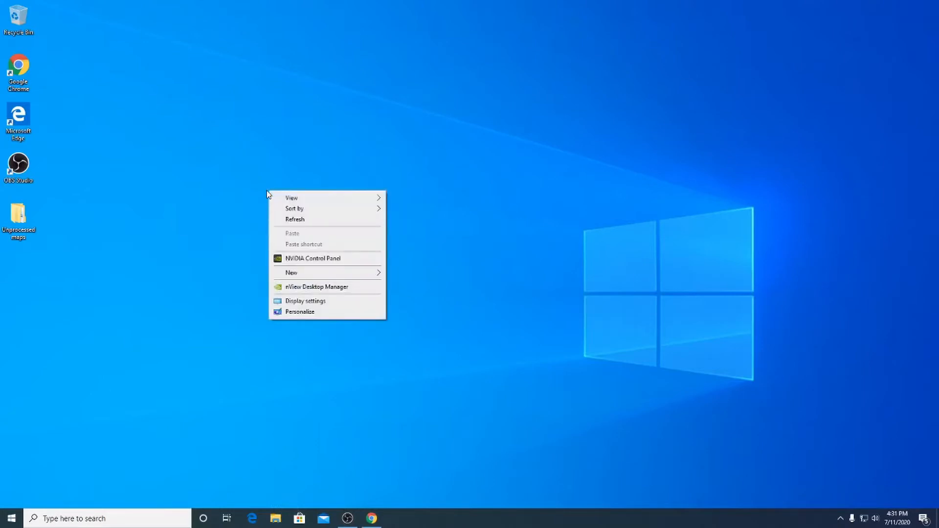
left_click(244, 177)
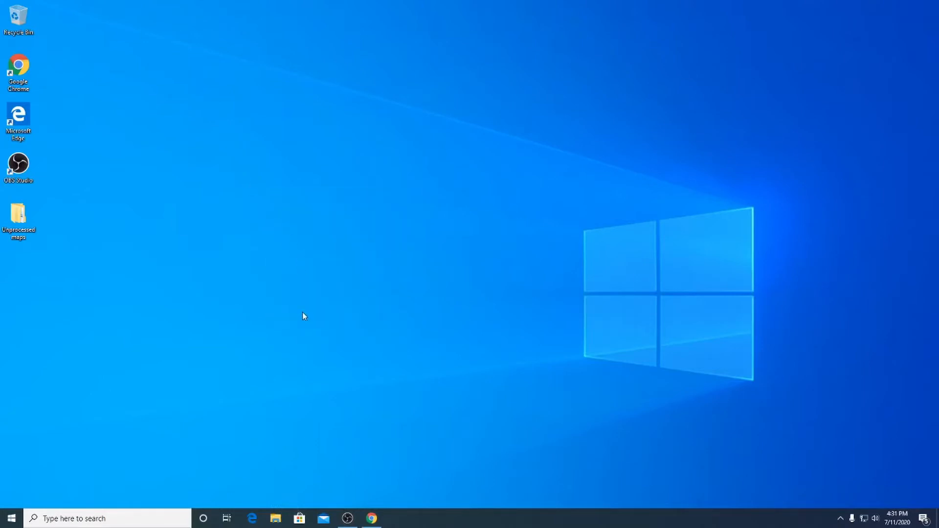
Open the properties of This PC from File Explorer, check the processor and installed memory, and minimize both windows.
left_click(281, 522)
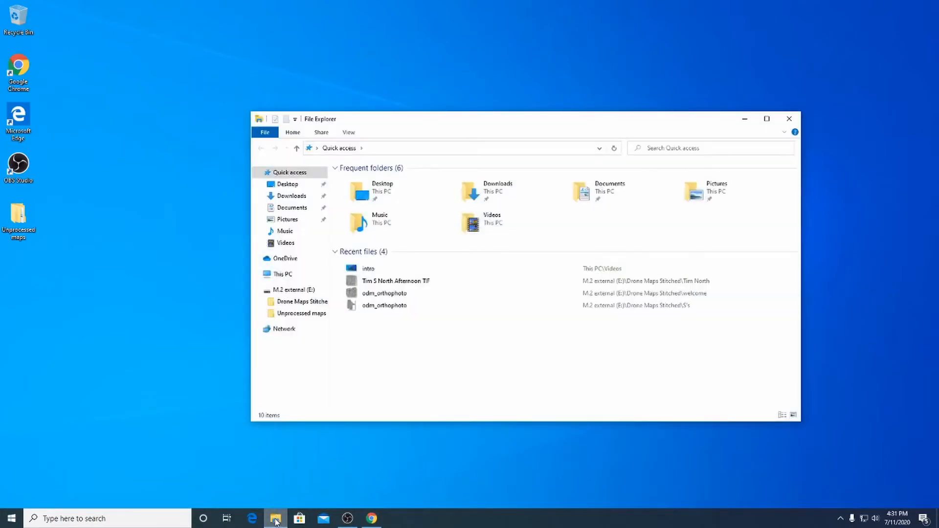
left_click(90, 520)
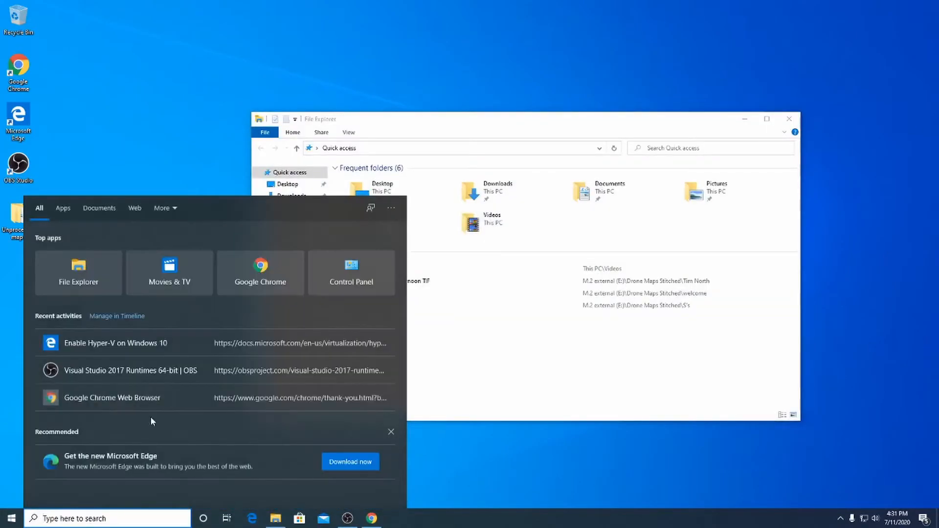
left_click(69, 272)
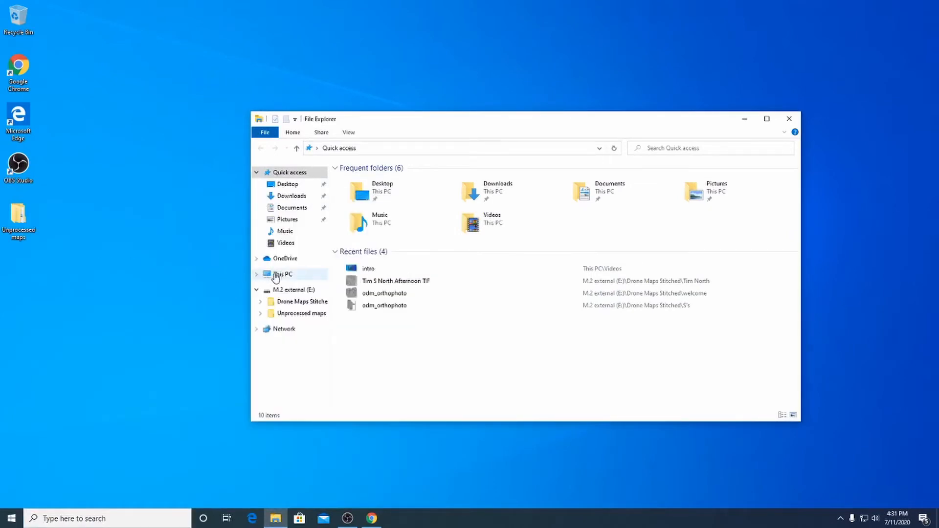
right_click(276, 275)
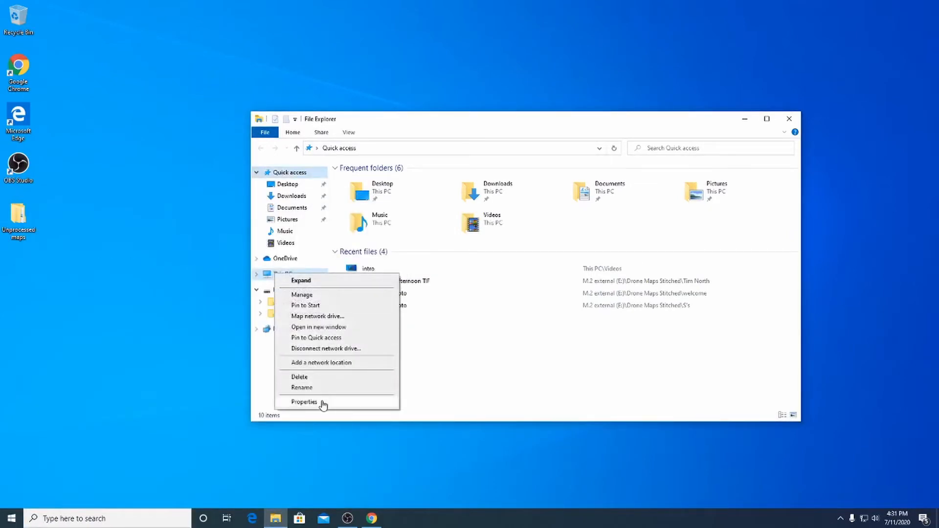
left_click(304, 402)
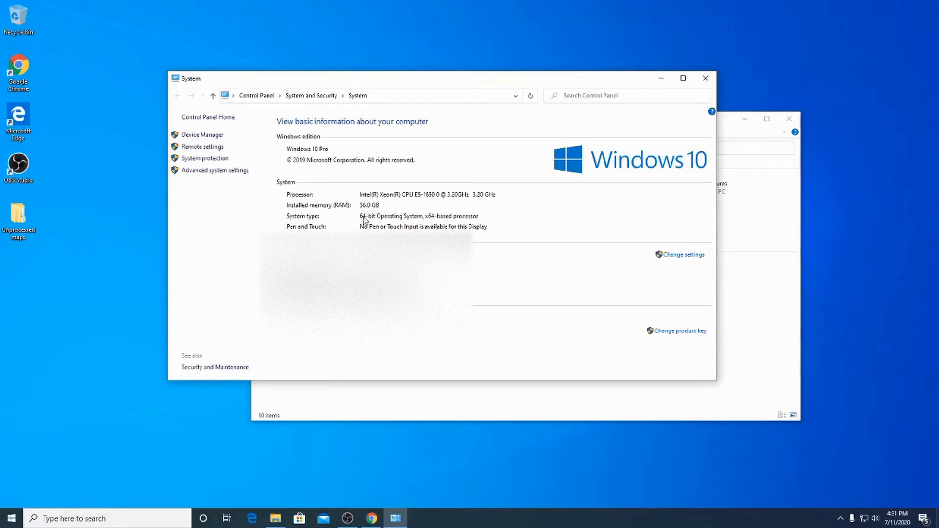
left_click(660, 79)
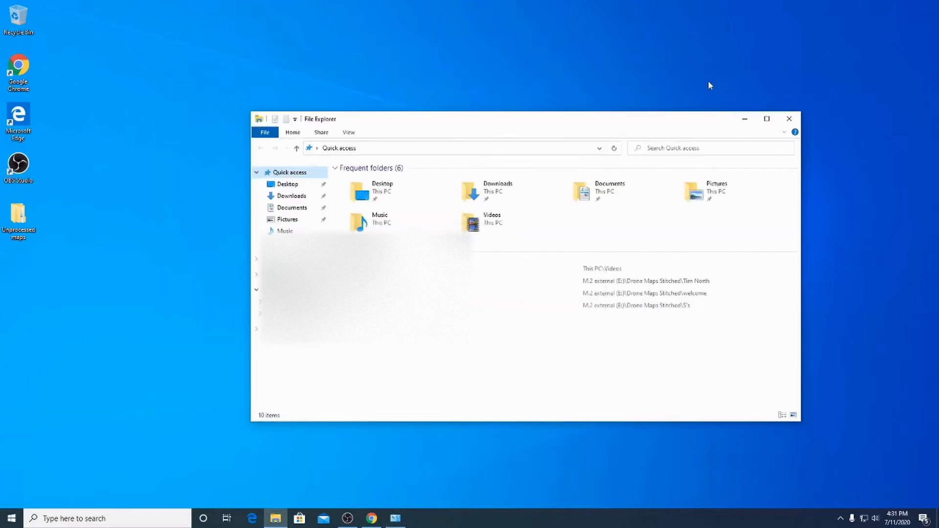
left_click(746, 119)
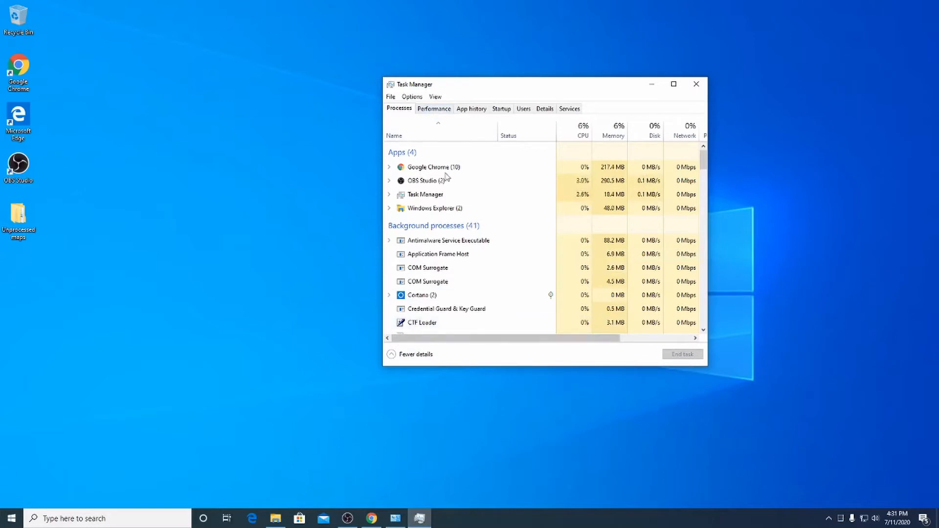
Check the CPU performance details in Task Manager, including cores and virtualization status, and close it.
left_click(406, 360)
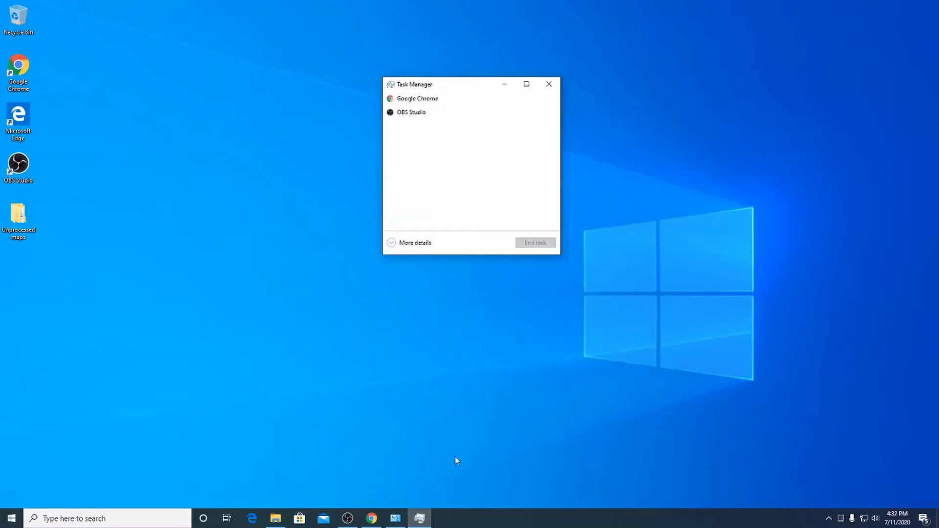
left_click(405, 249)
left_click(433, 108)
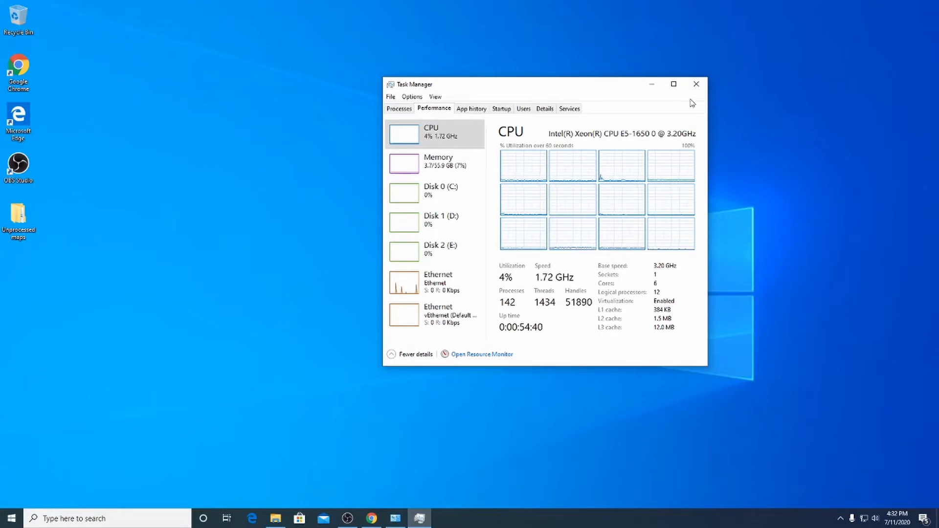
left_click(695, 85)
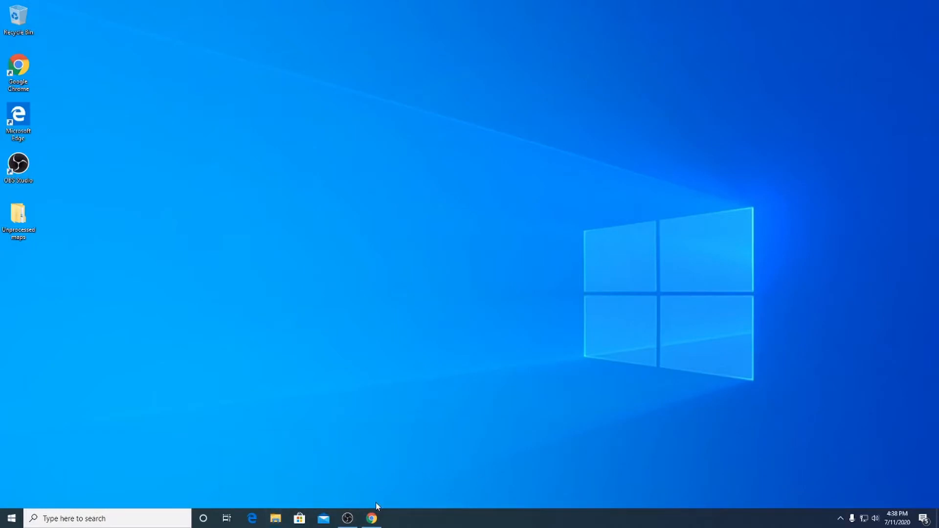
Switch to Chrome, bring up the main WebODM GitHub repository page, and close the DroneDeploy pricing page.
left_click(372, 519)
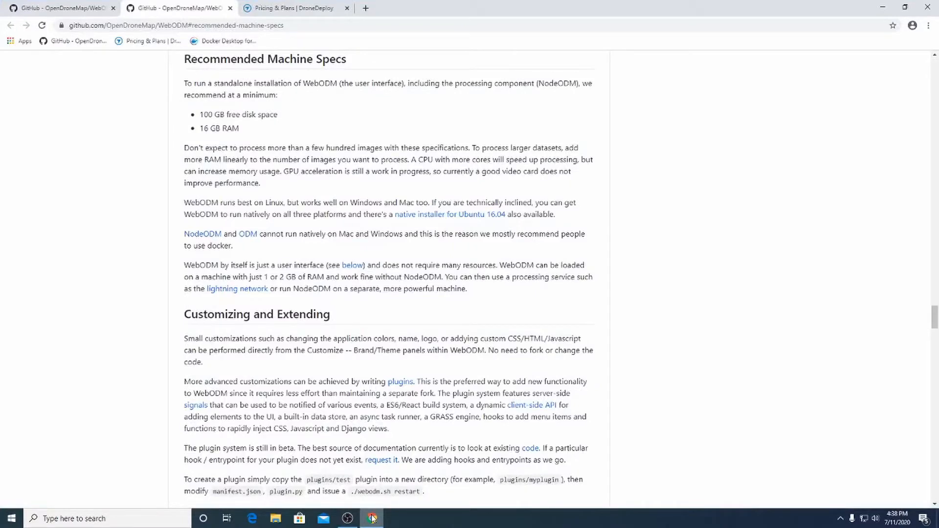
left_click(93, 8)
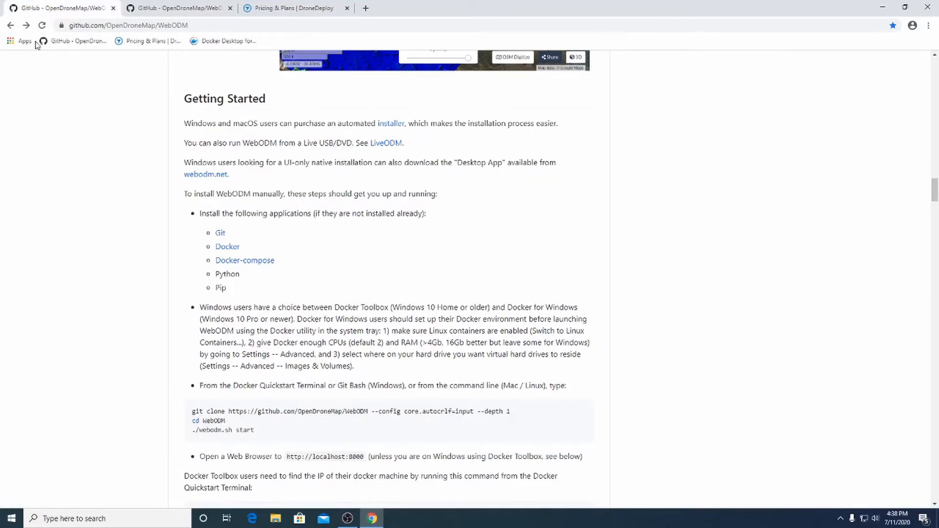
left_click(346, 8)
Browse the WebODM repository page from its file list through the feature overview to the Getting Started section.
scroll(279, 150, "up", 20)
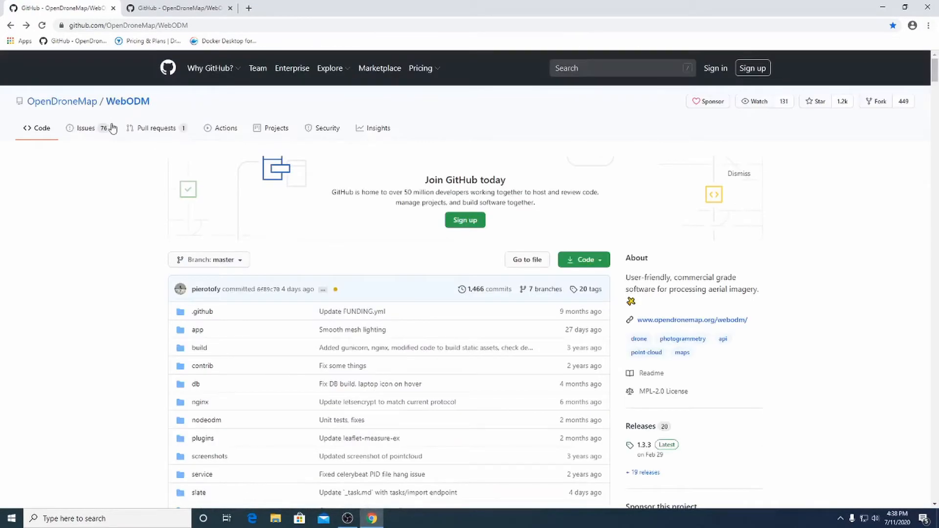
scroll(938, 90, "down", 2)
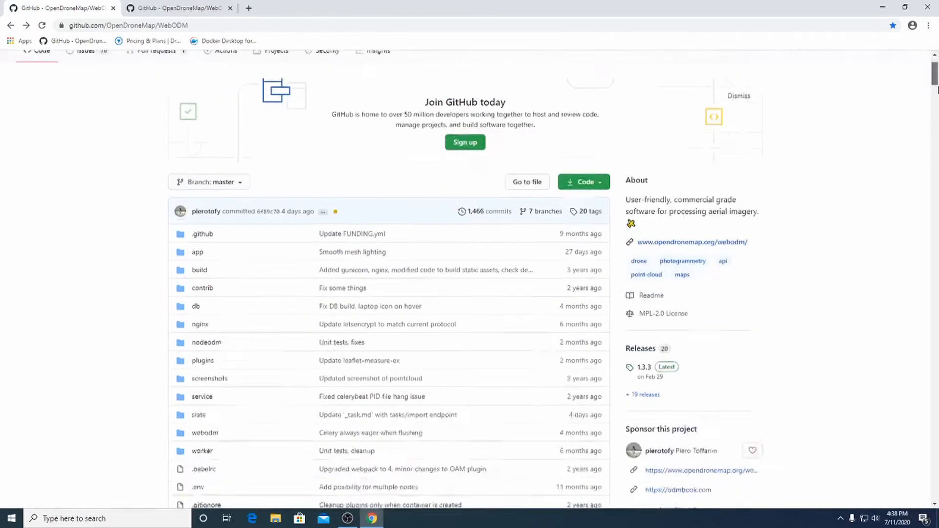
left_click_drag(937, 89, 936, 135)
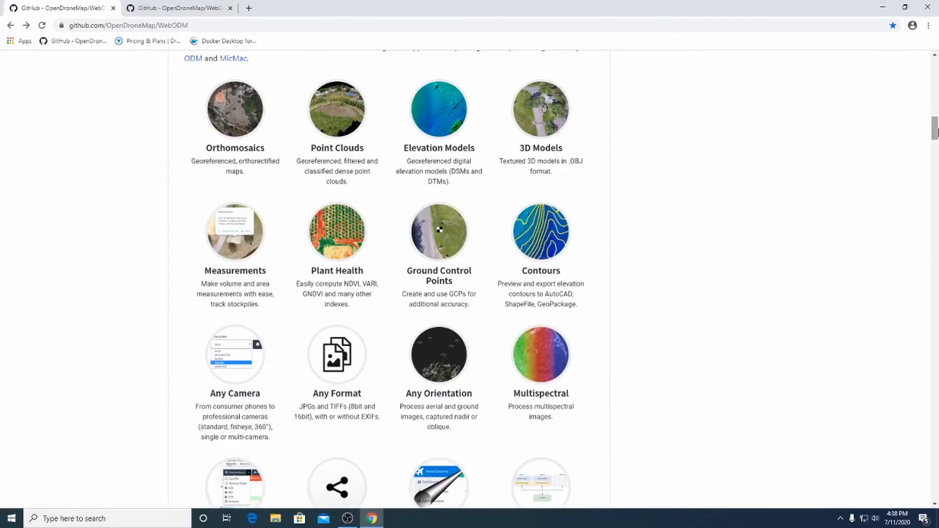
left_click_drag(935, 131, 929, 192)
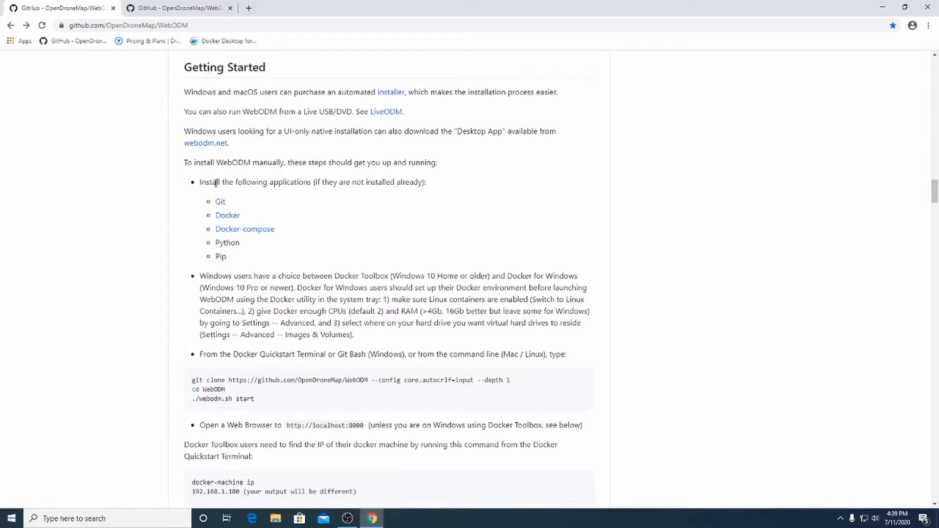
Review the applications required for a manual WebODM installation in Getting Started, including Docker-compose, Python and Pip.
left_click_drag(208, 182, 325, 182)
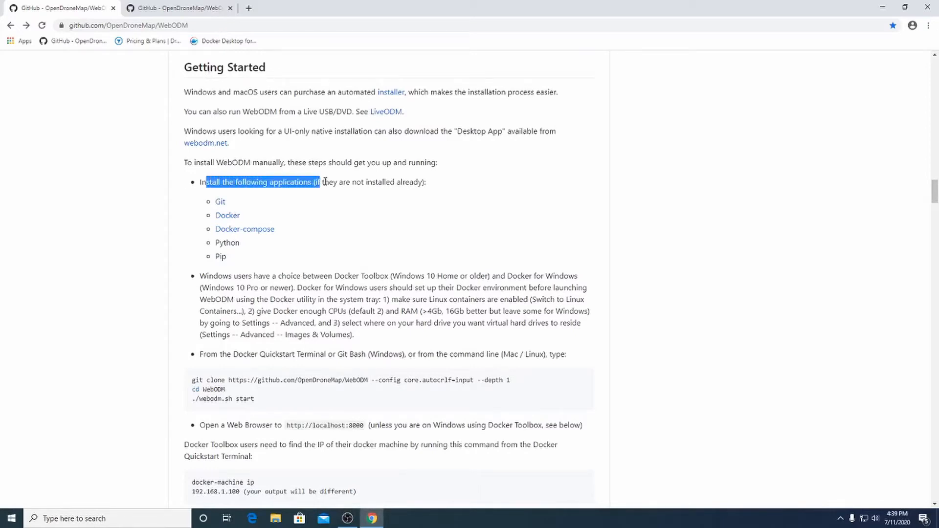
left_click(369, 182)
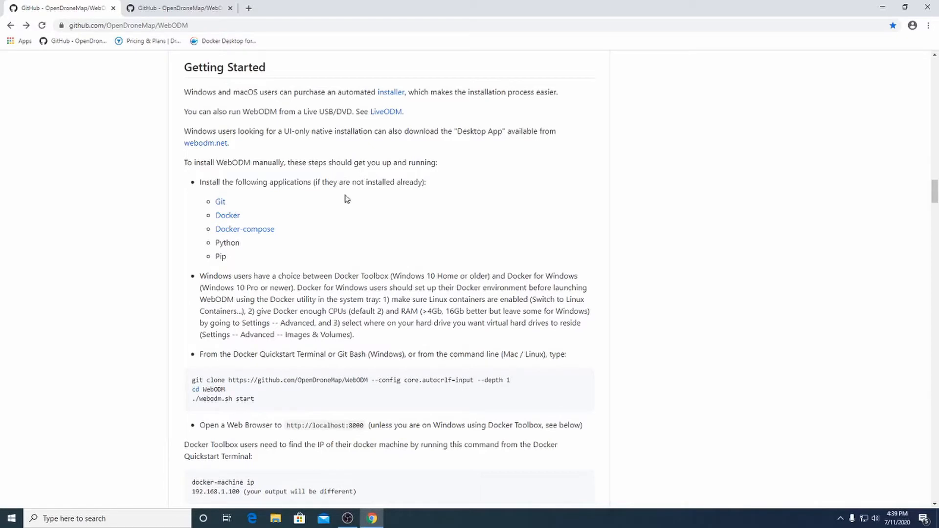
left_click_drag(226, 259, 208, 242)
left_click(237, 255)
left_click_drag(279, 229, 207, 230)
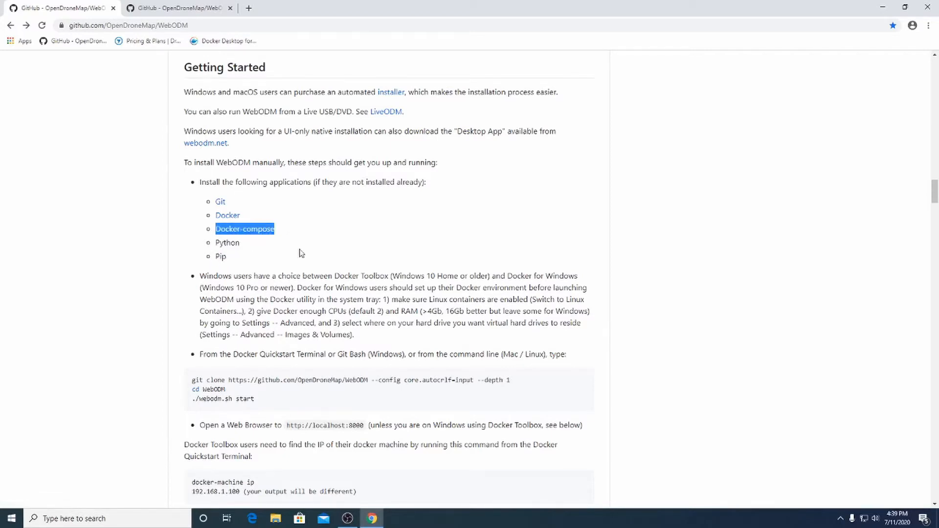
left_click(280, 230)
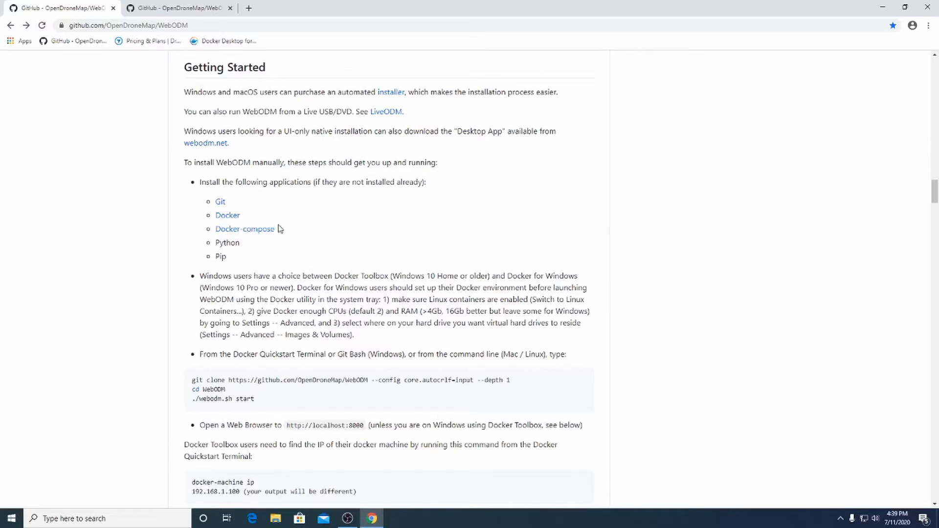
Compare the Docker Toolbox option for Windows 10 Home with Docker for Windows on Windows 10 Pro in Getting Started.
left_click_drag(222, 276, 391, 276)
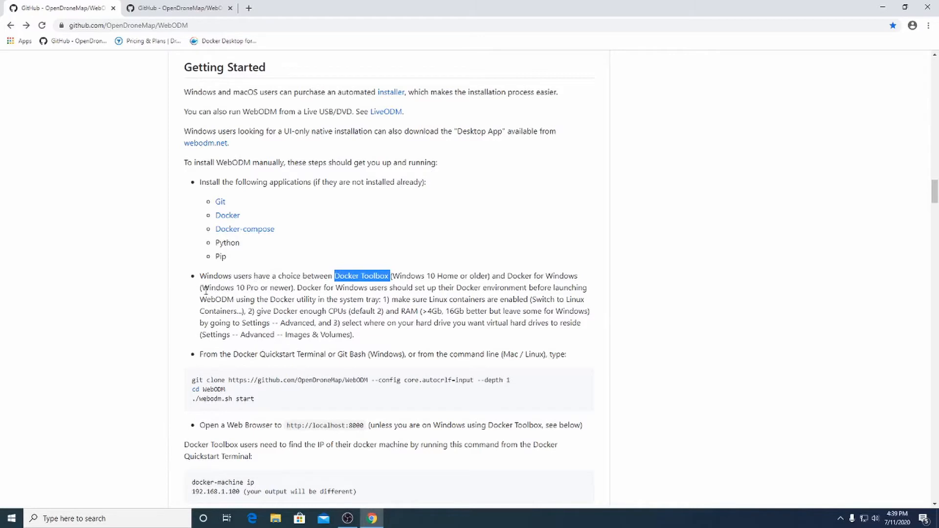
left_click_drag(206, 290, 293, 289)
left_click(357, 247)
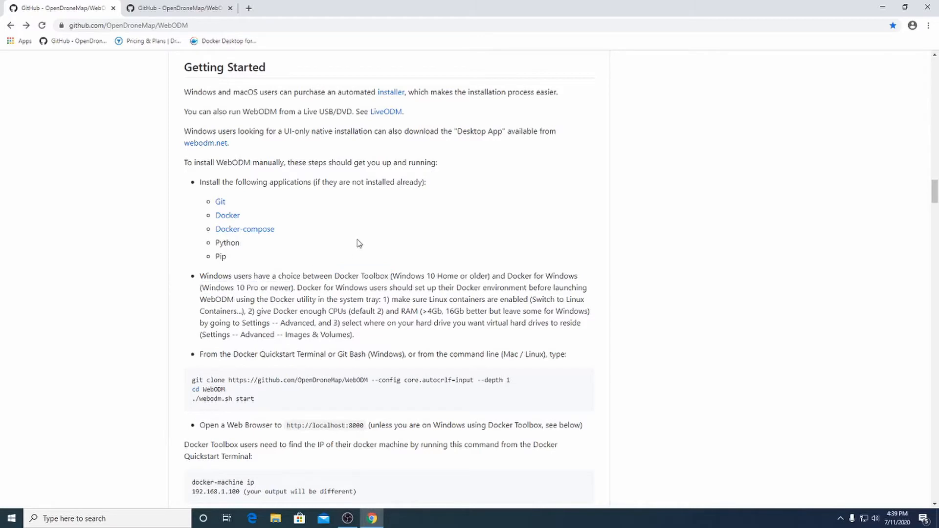
left_click_drag(398, 274, 458, 276)
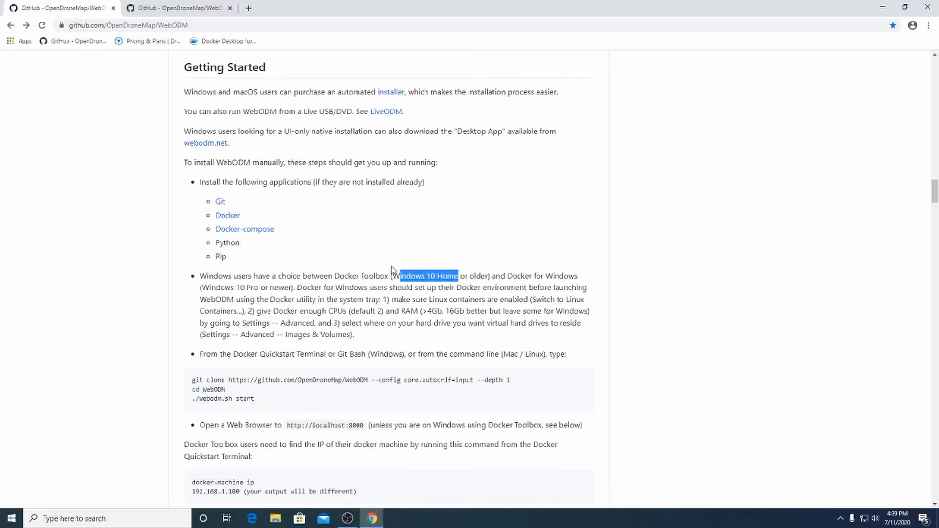
left_click_drag(520, 275, 564, 276)
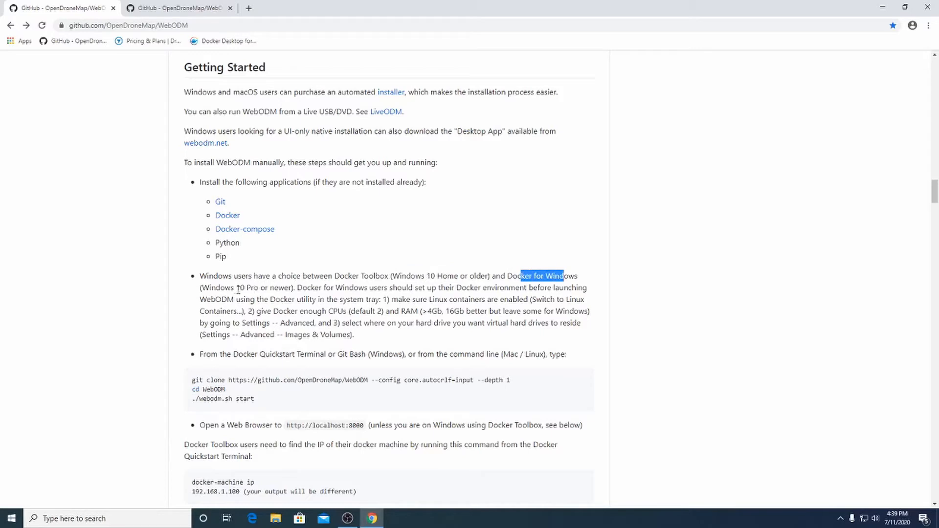
left_click(397, 229)
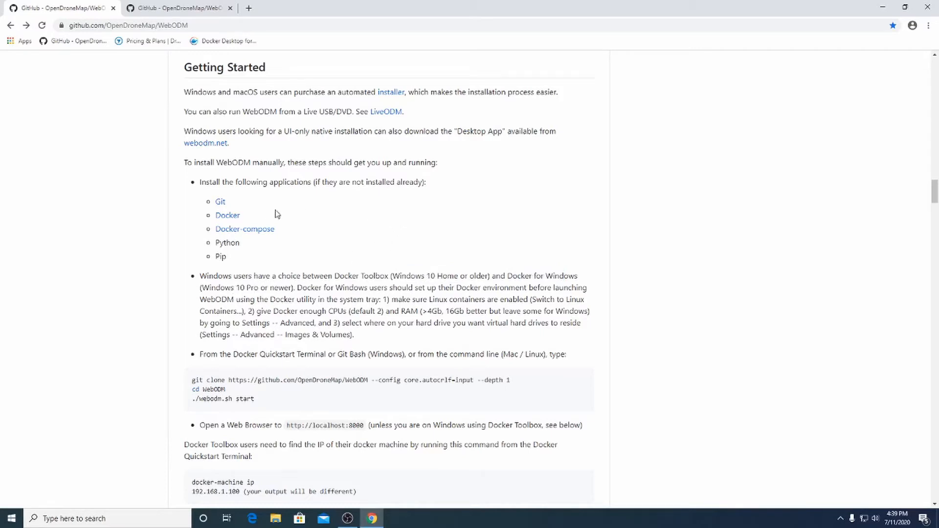
Download Git for Windows through the Git link in Getting Started, return to the WebODM page, and close the duplicate GitHub page.
left_click_drag(253, 219, 218, 198)
left_click(271, 182)
left_click(221, 201)
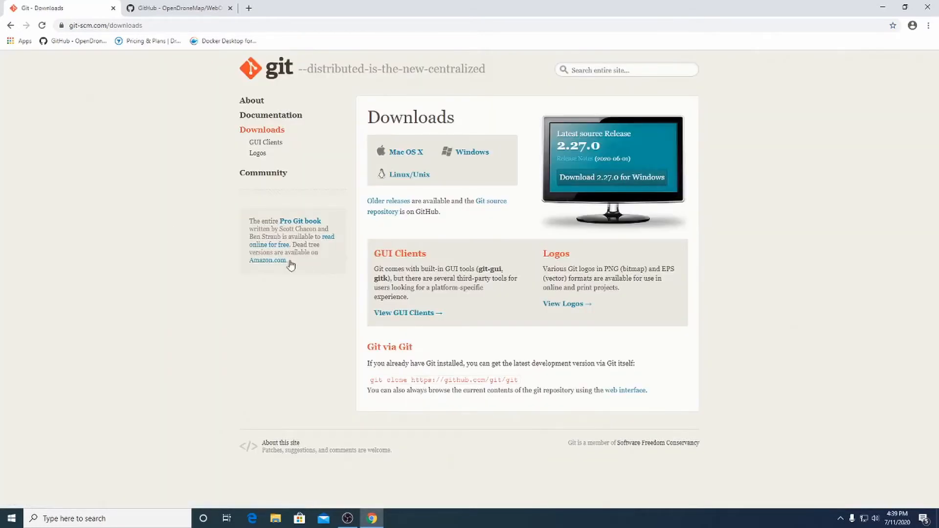
left_click(473, 153)
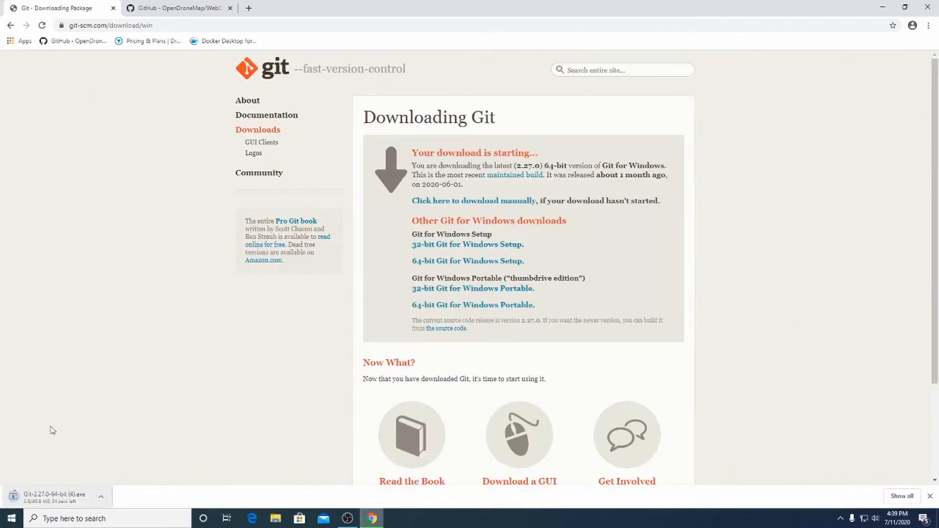
left_click(9, 26)
left_click(10, 26)
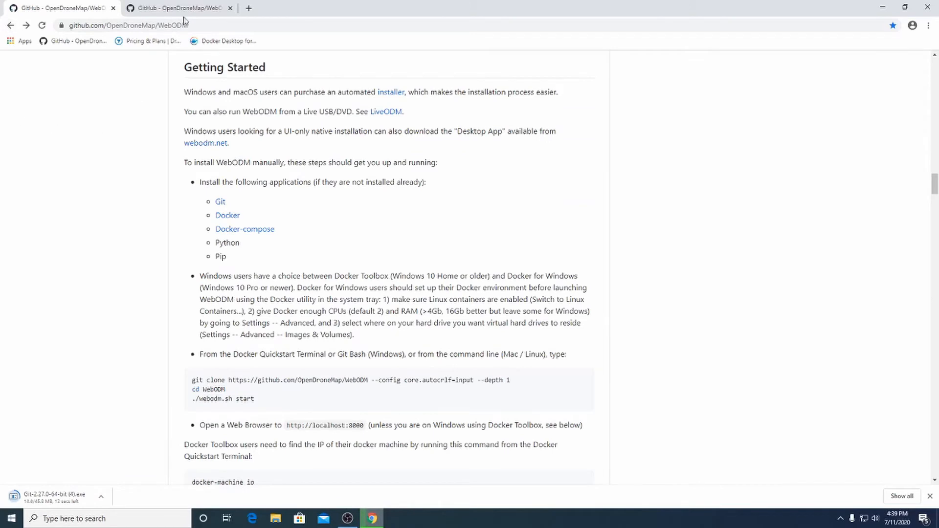
left_click(230, 8)
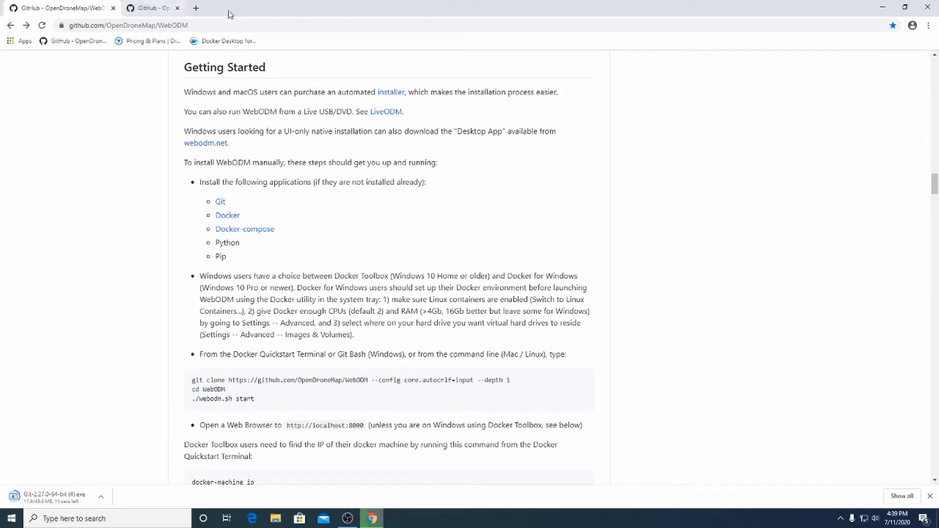
Follow the Docker link in Getting Started and view the Docker Desktop product page.
left_click(233, 218)
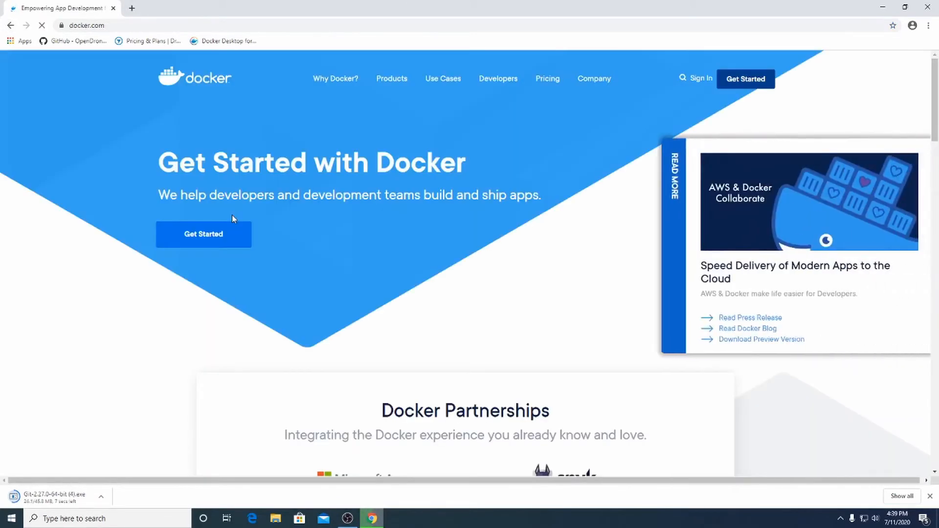
mouse_move(392, 82)
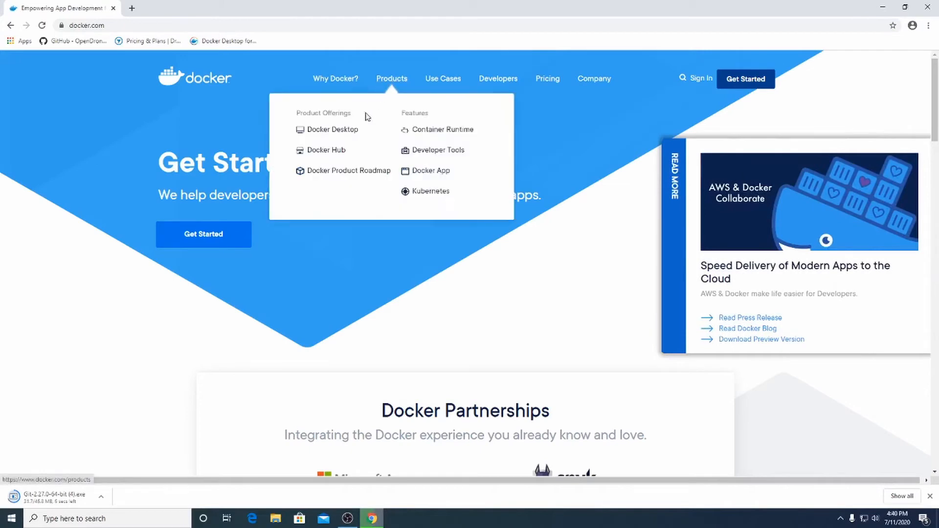
left_click(346, 133)
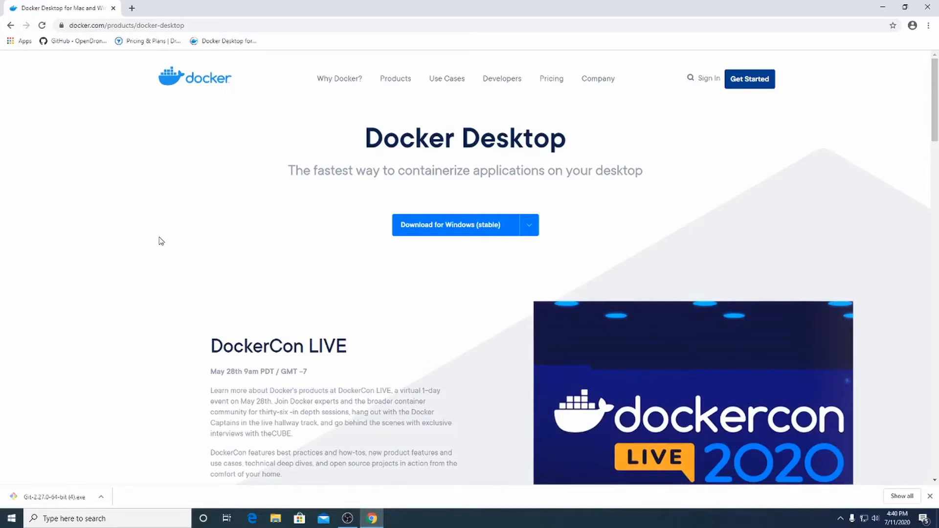
Open the bookmarked Docker Desktop for Windows stable release notes separately and download Docker Desktop Community 2.2.0.5.
left_click(132, 8)
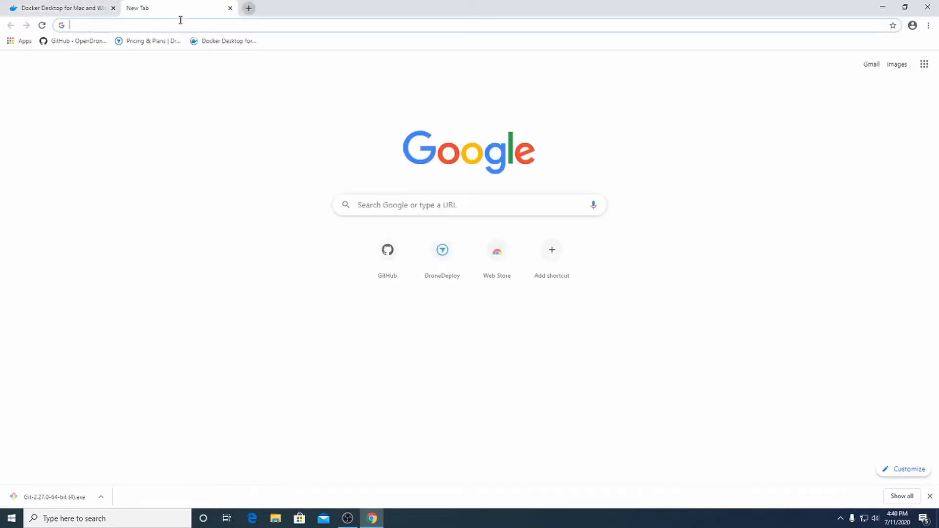
left_click(204, 43)
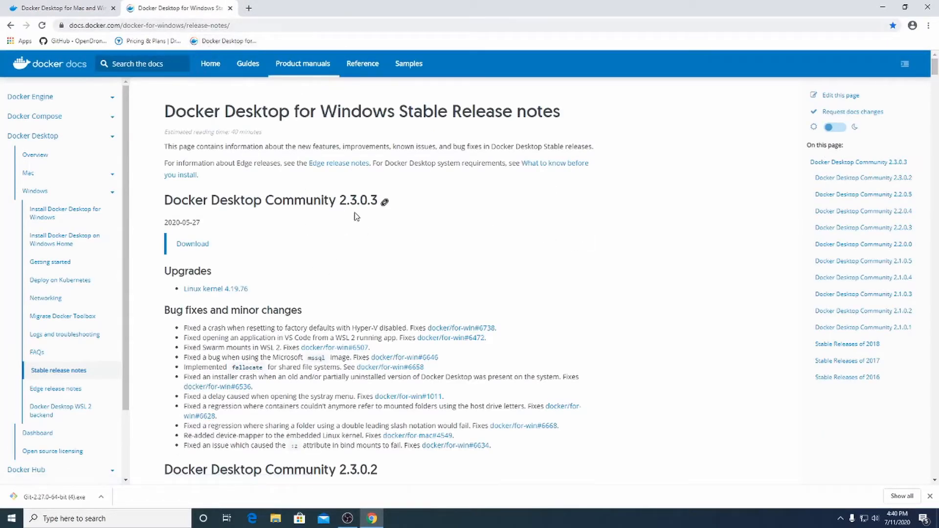
scroll(383, 205, "down", 5)
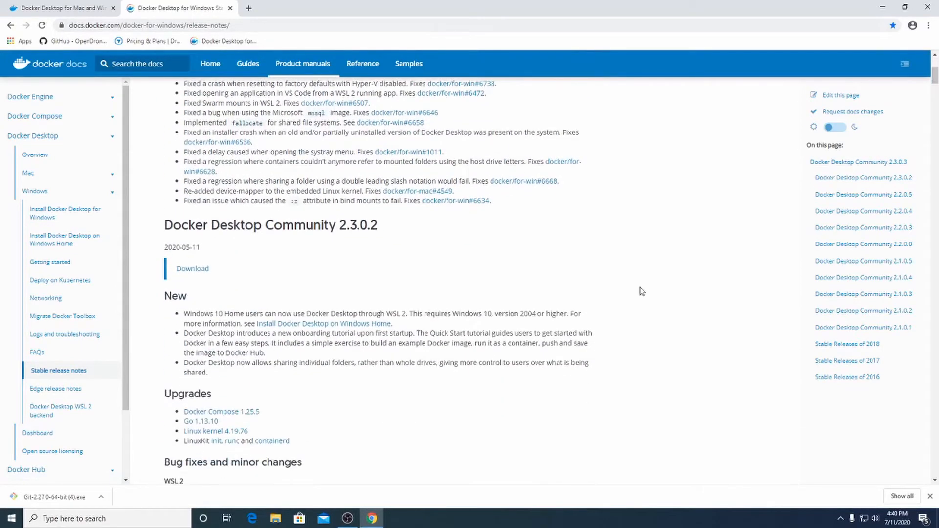
scroll(567, 279, "up", 3)
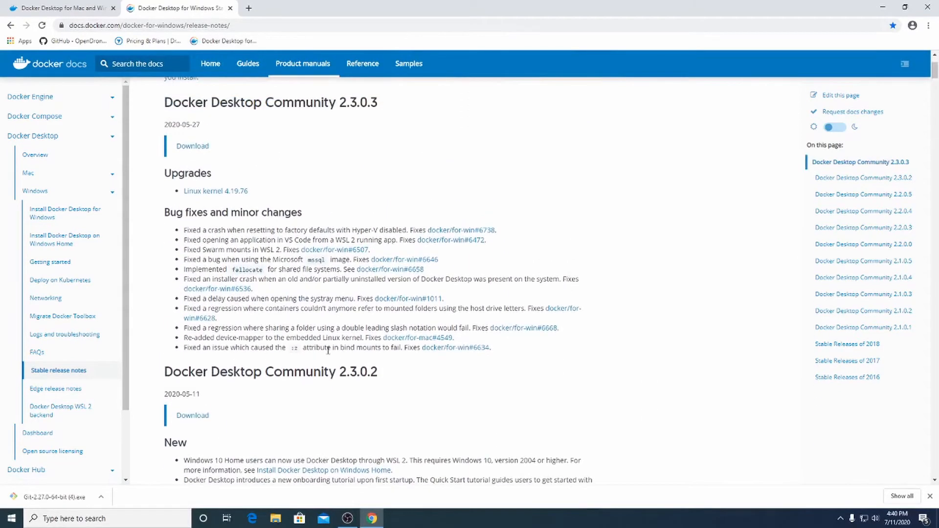
scroll(582, 262, "down", 7)
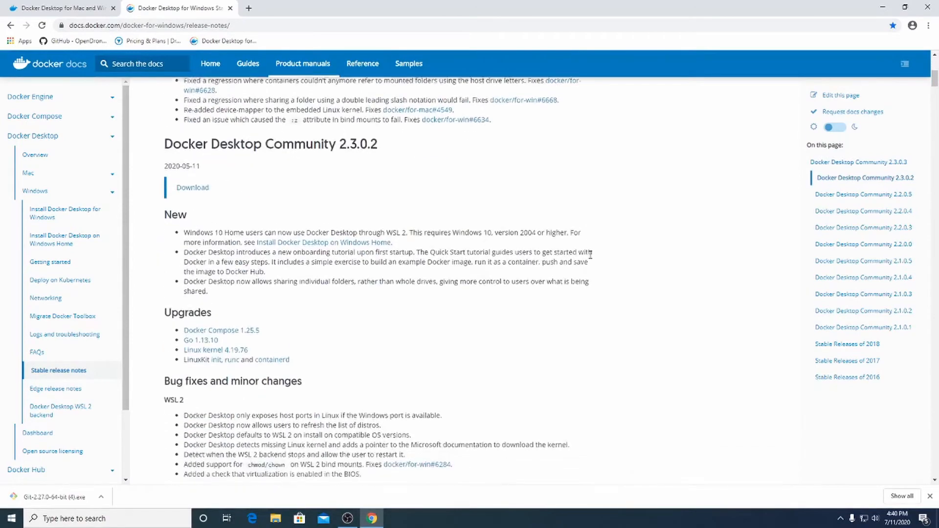
scroll(592, 261, "down", 10)
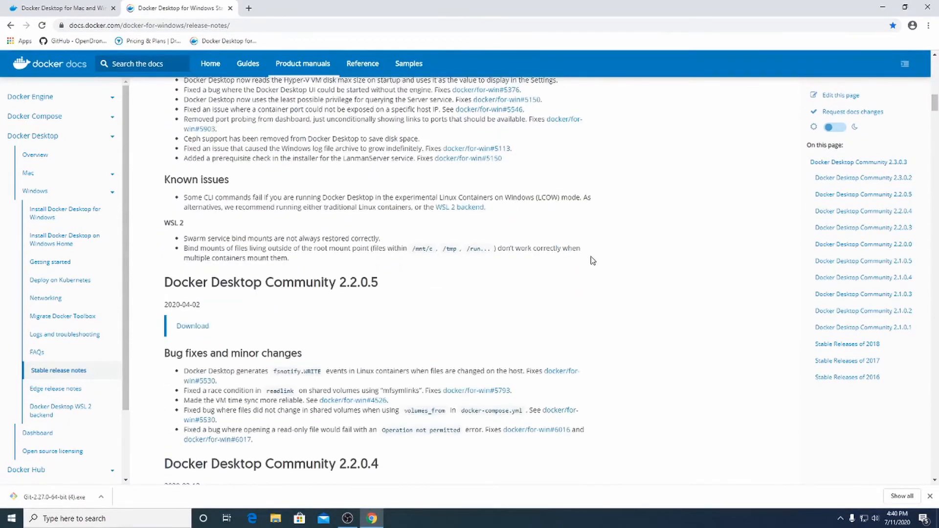
scroll(586, 258, "down", 1)
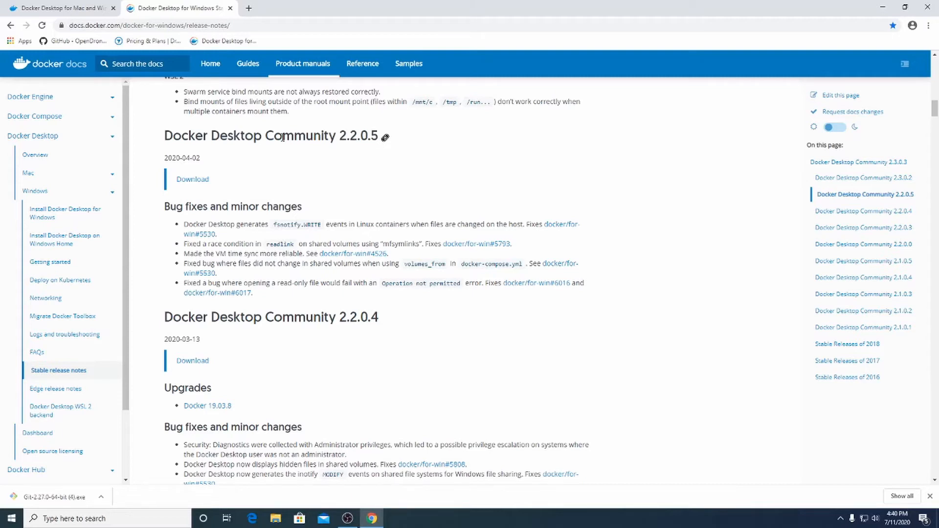
left_click(201, 180)
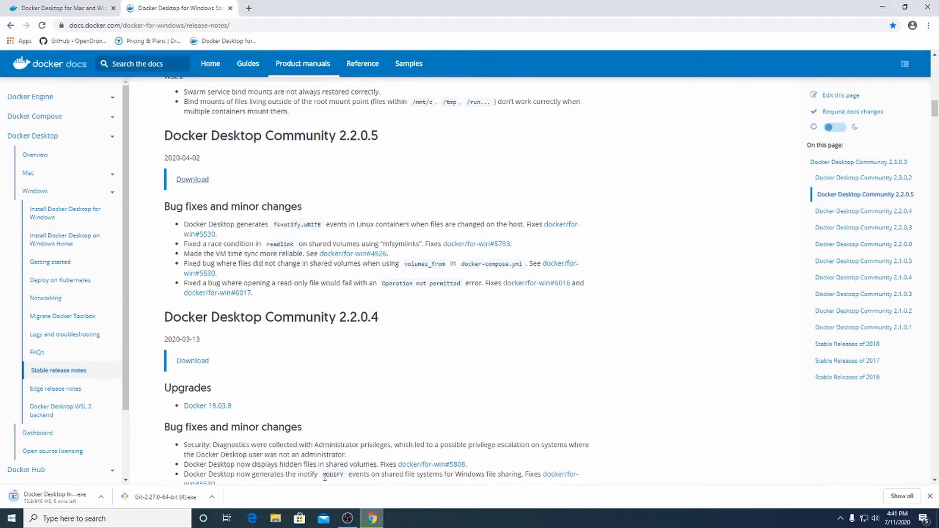
Launch the downloaded Git 2.27.0 installer, proceed past the license, and install into the existing C:\Program Files\Git folder.
left_click(155, 498)
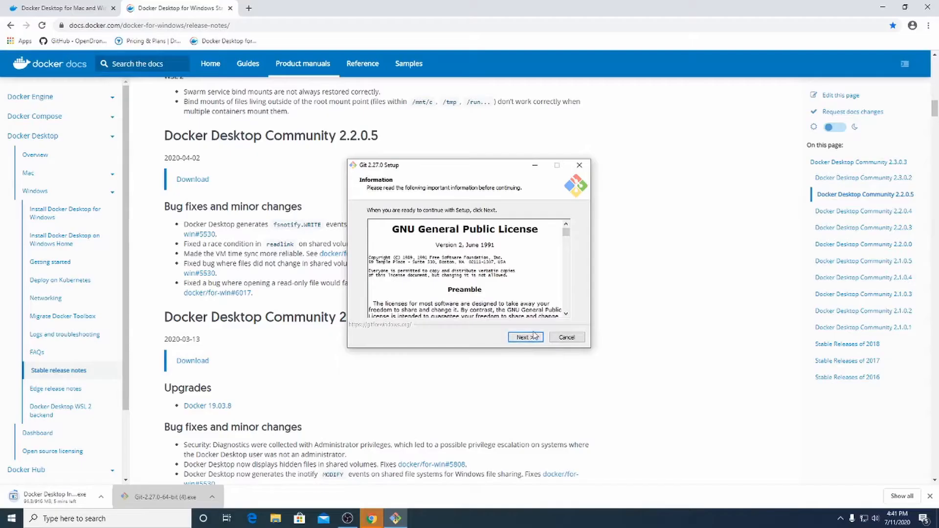
left_click(526, 337)
left_click(525, 337)
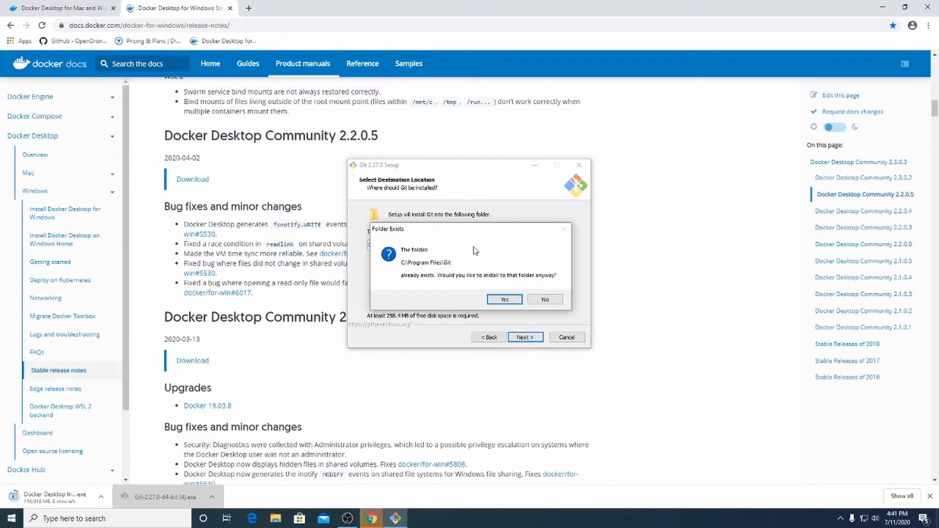
left_click(505, 299)
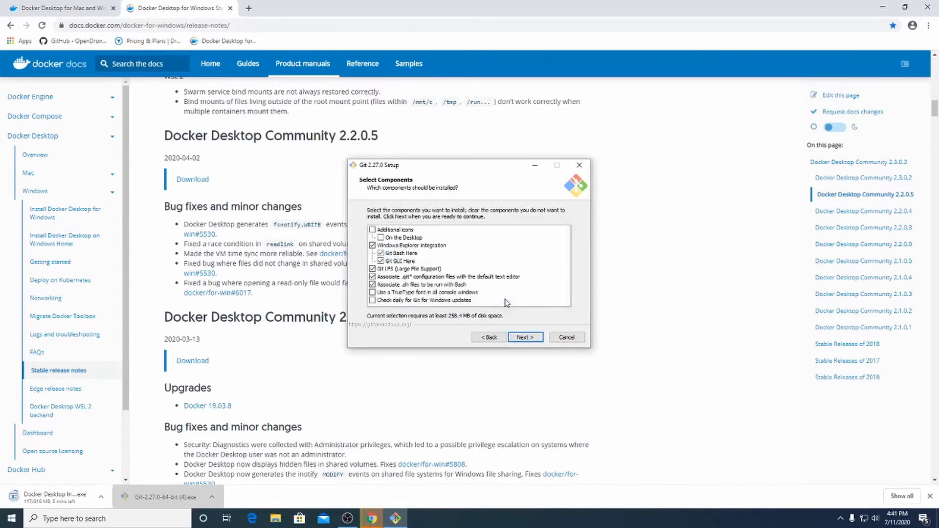
Keep the default components, PATH environment and extra options in Git setup and start the installation.
left_click(526, 338)
left_click(530, 338)
left_click(529, 339)
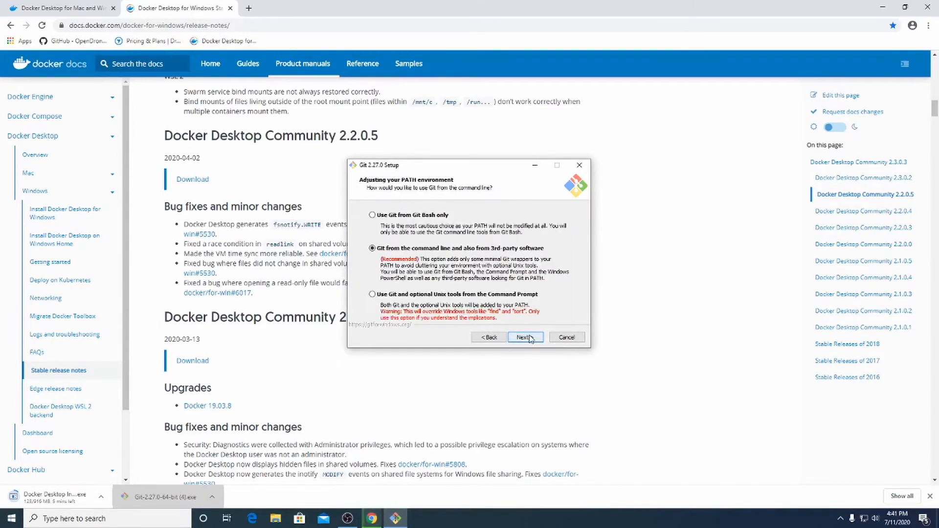
left_click(529, 338)
left_click(529, 338)
left_click(529, 339)
left_click(529, 339)
left_click(529, 339)
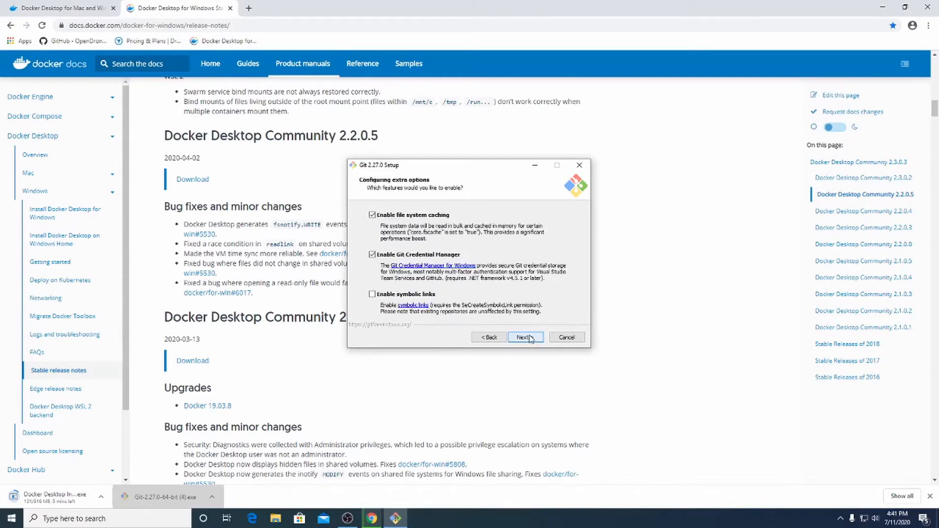
left_click(529, 338)
left_click(527, 337)
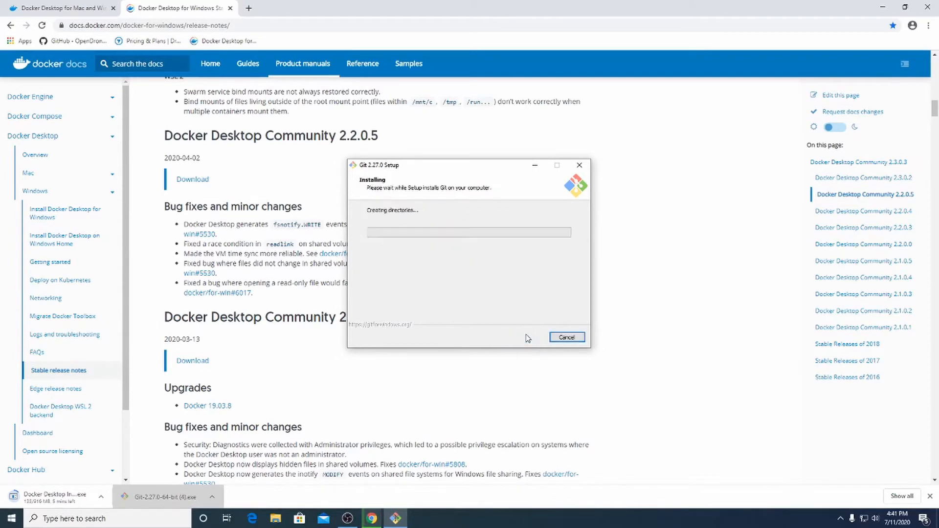
Finish the Git setup with viewing the release notes turned off.
left_click(329, 339)
left_click(402, 521)
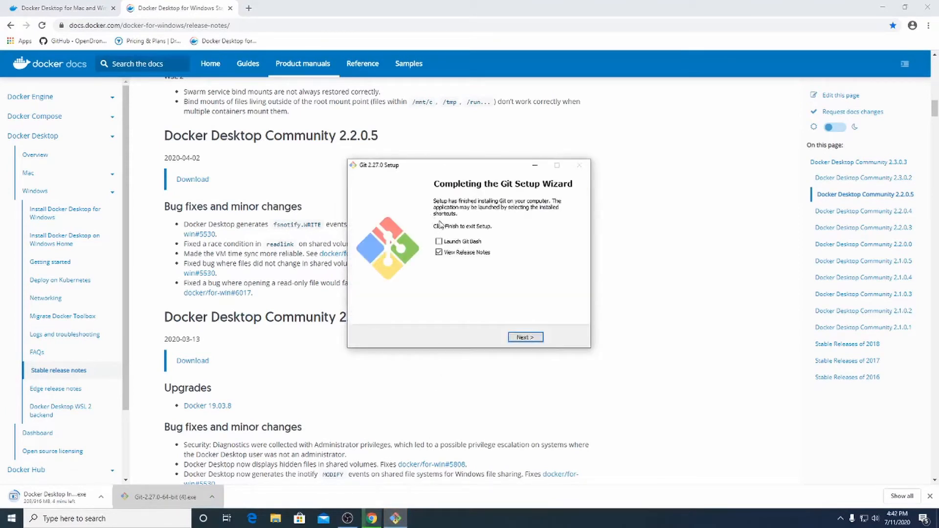
left_click(439, 253)
left_click(528, 338)
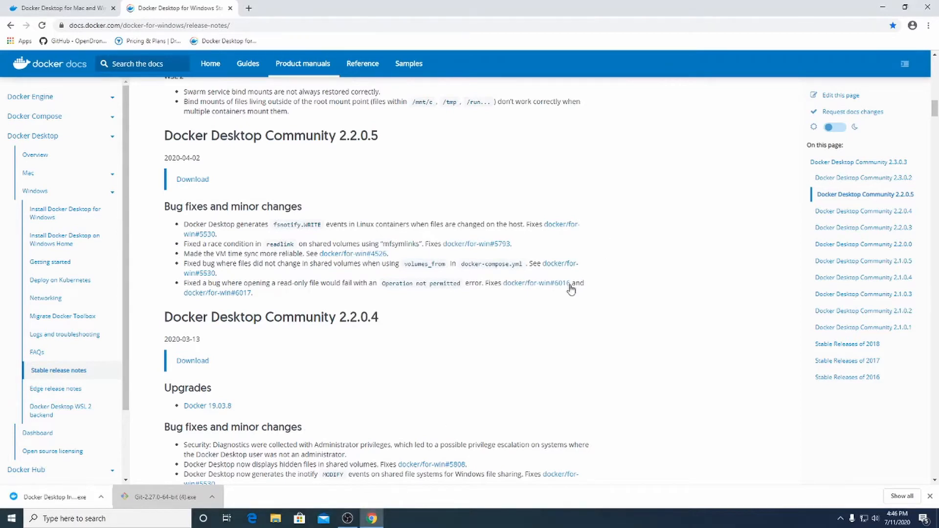
Launch the downloaded Docker Desktop installer, minimize the browser, and install with required Windows features and the desktop shortcut enabled.
left_click(54, 503)
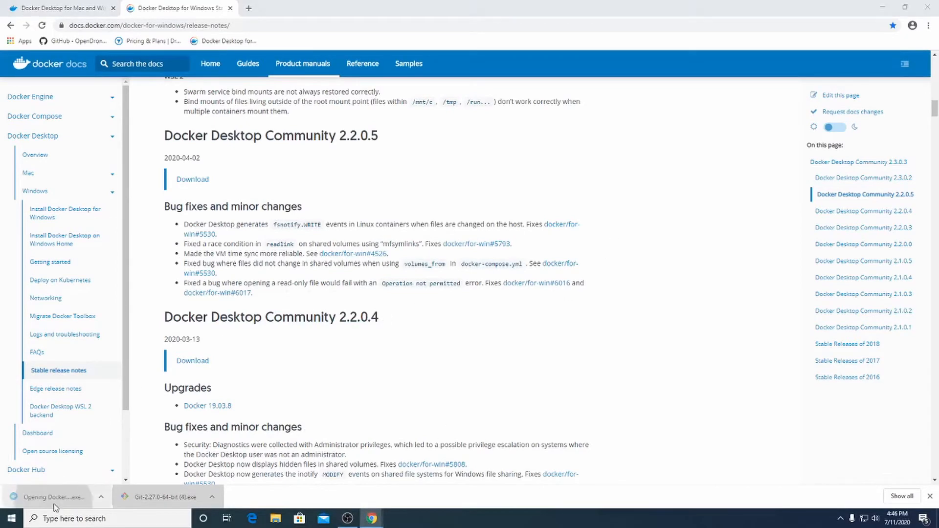
left_click(882, 7)
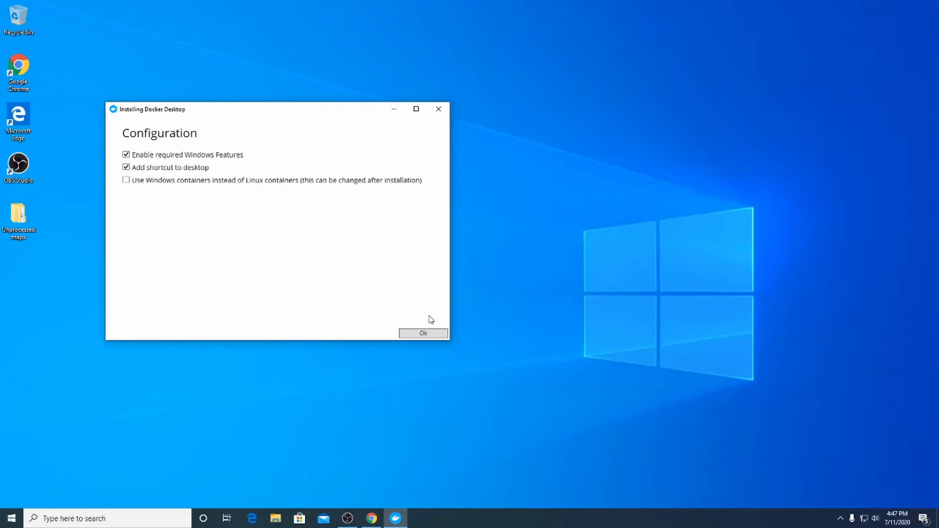
left_click(423, 333)
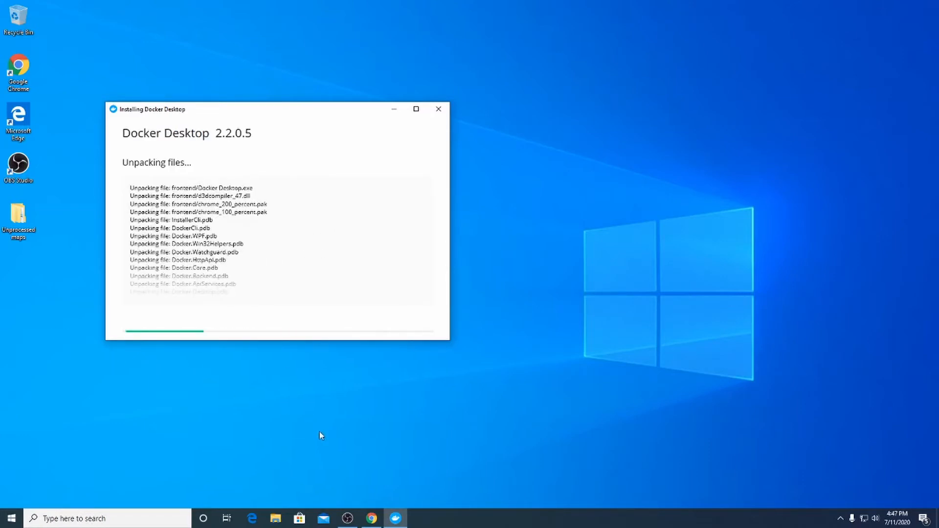
left_click(345, 518)
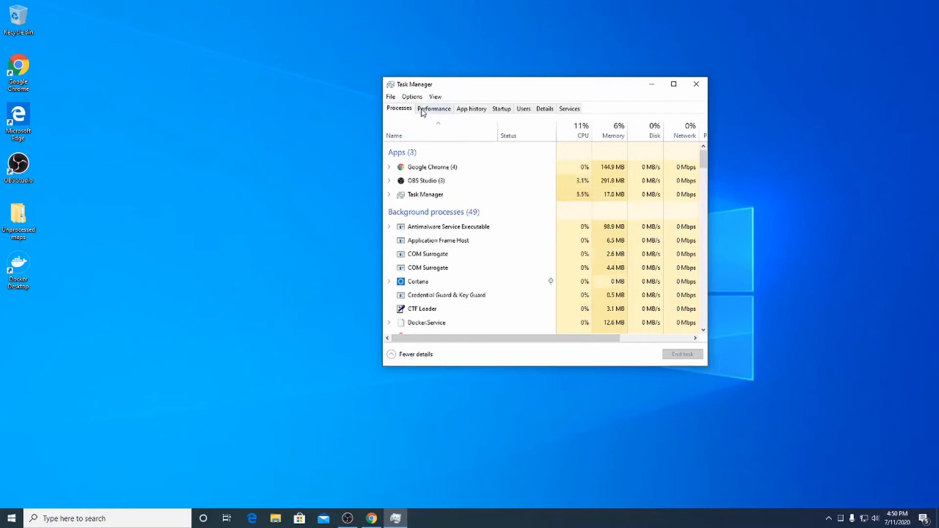
Try to disable Docker Desktop's automatic launch among the startup apps in Task Manager.
left_click(501, 109)
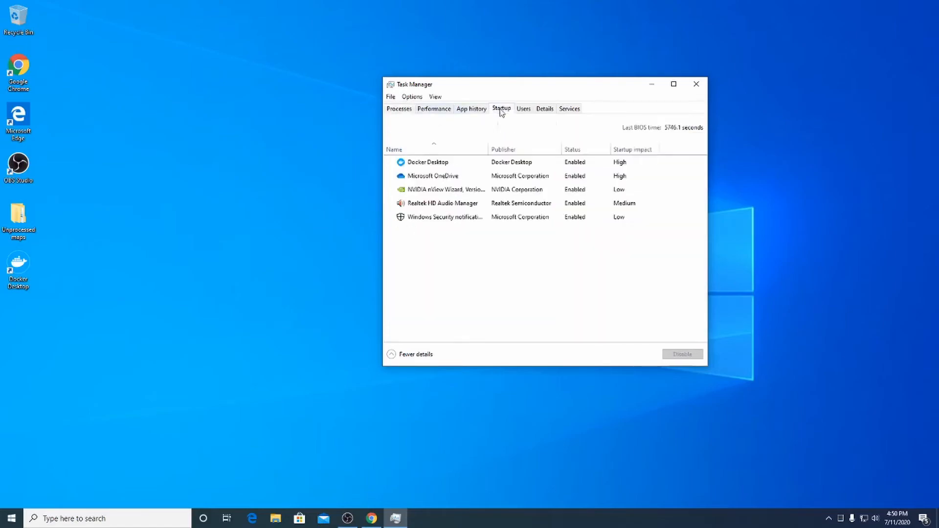
left_click(437, 166)
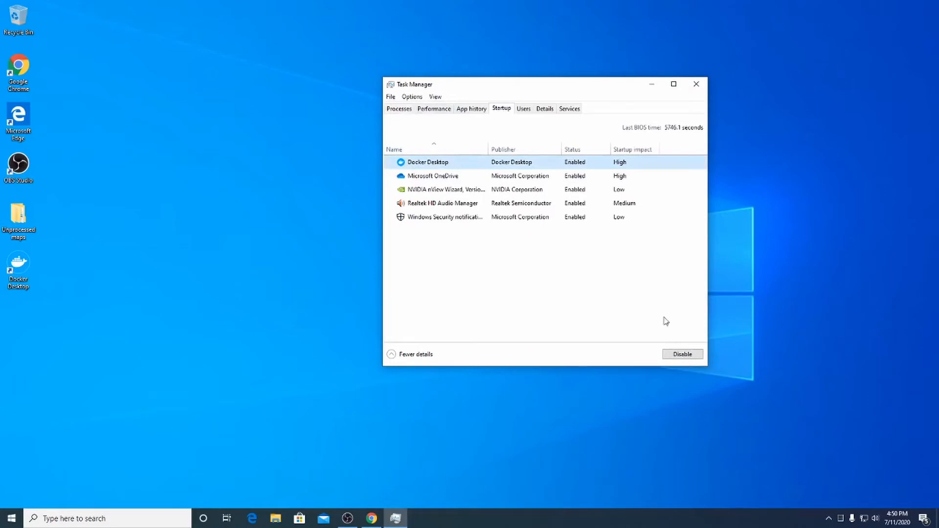
left_click(675, 357)
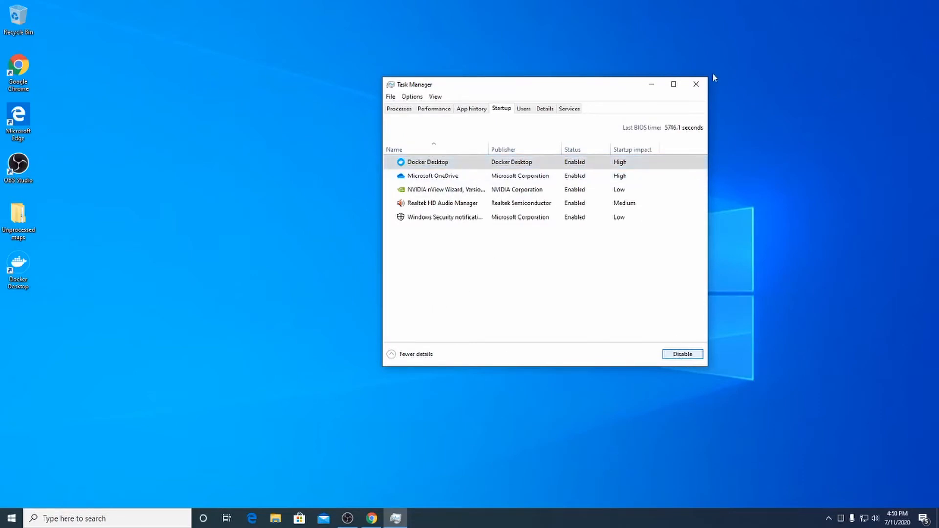
Close Task Manager, start Docker Desktop, and log in with the Docker ID and its password.
left_click(696, 84)
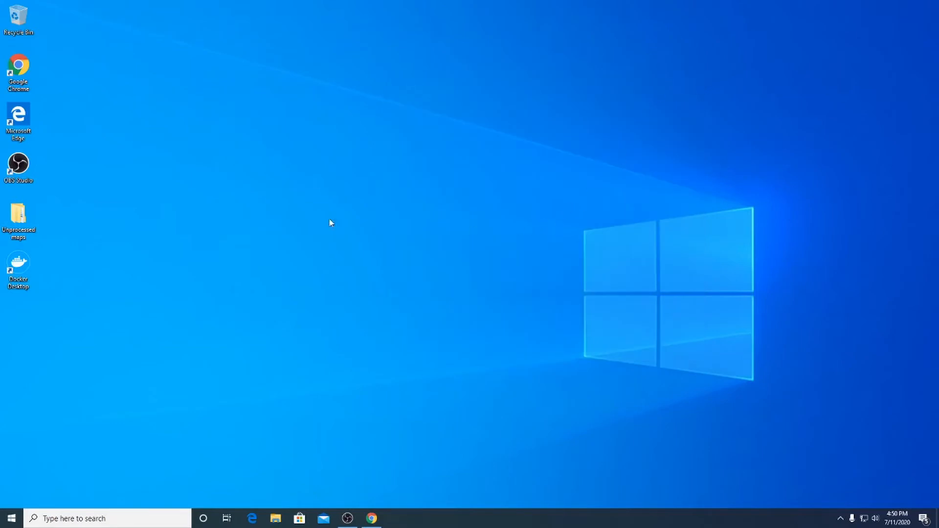
left_click(18, 273)
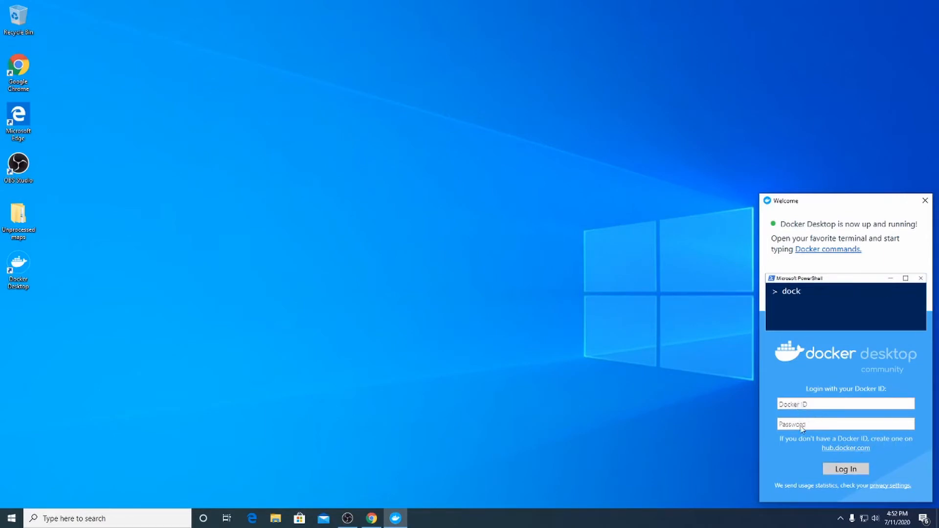
left_click(797, 407)
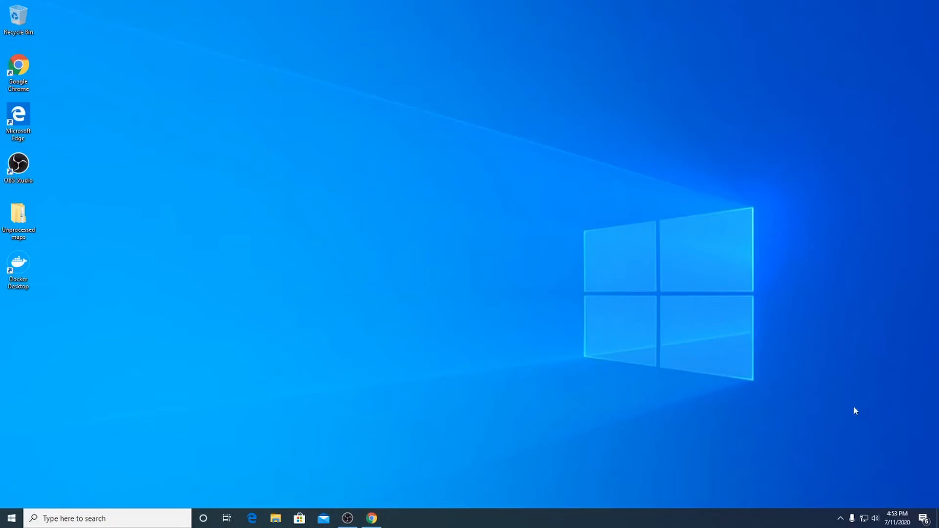
In Docker Desktop's settings, turn off starting at login and automatic update checks, and go to the advanced resource options.
left_click(841, 518)
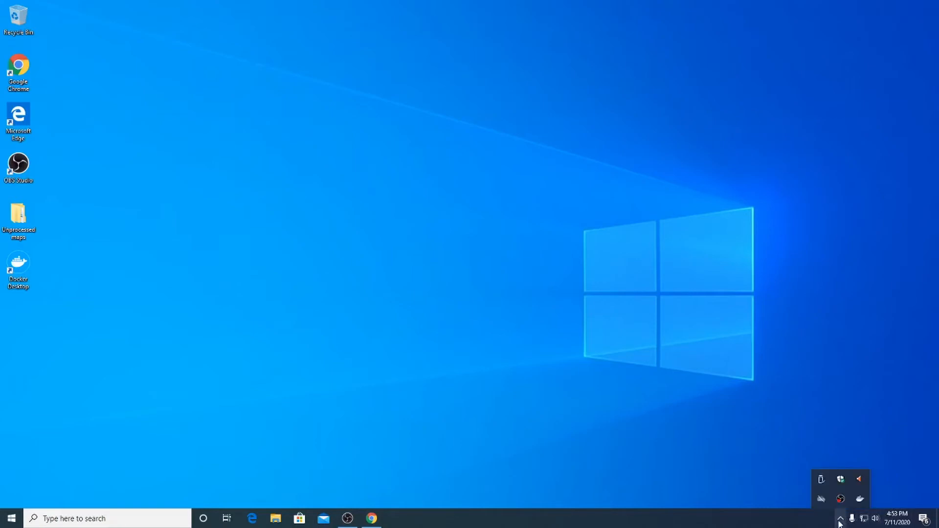
right_click(860, 499)
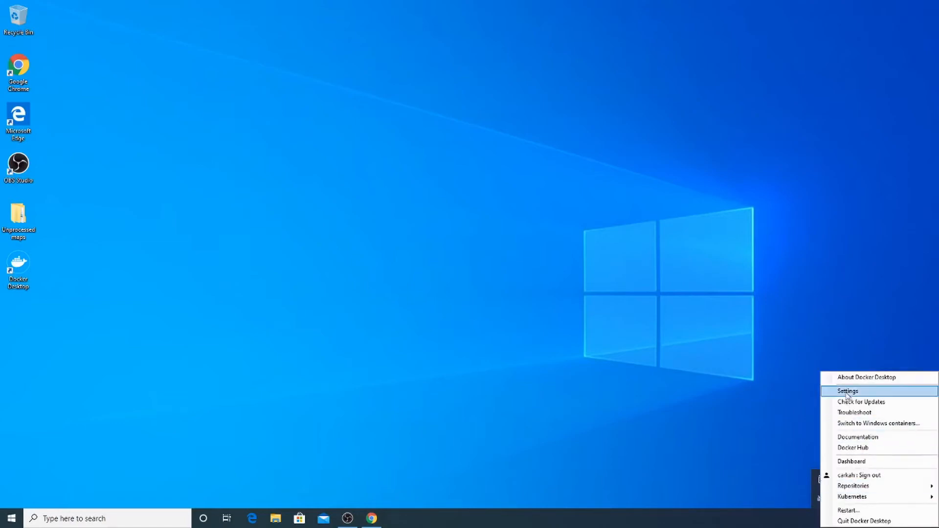
left_click(847, 391)
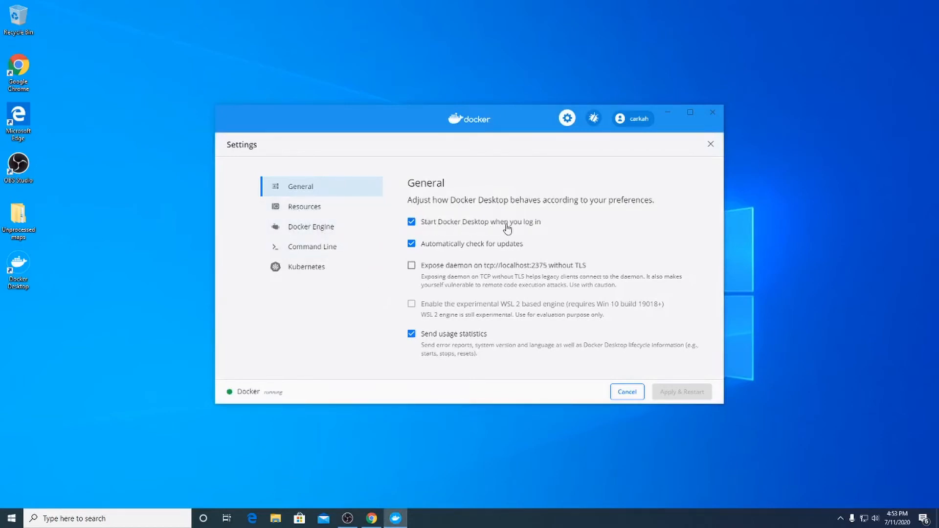
left_click(411, 222)
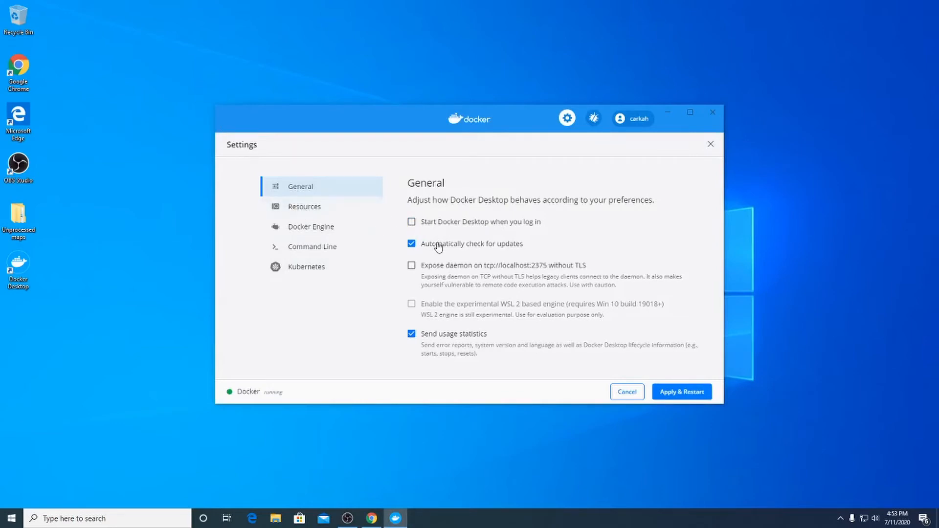
left_click(409, 246)
left_click(286, 213)
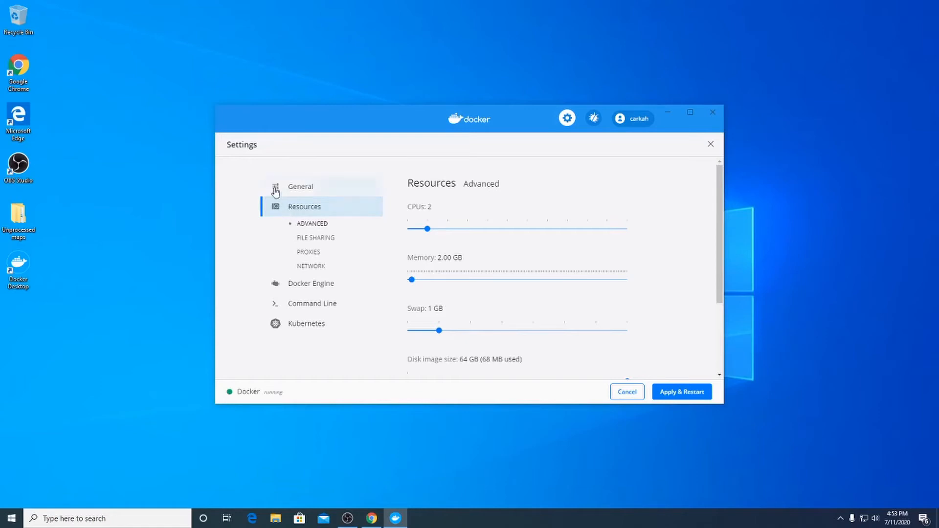
Allocate 9 CPUs and 52 GB of memory to Docker.
left_click_drag(427, 234, 569, 234)
left_click_drag(411, 281, 752, 284)
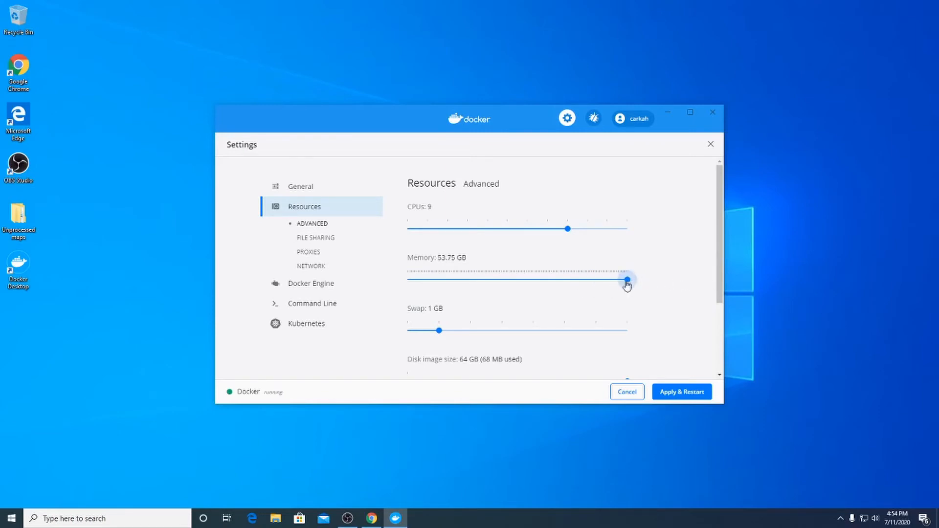
left_click_drag(627, 285, 621, 286)
Browse for a new disk image location and delete the old DockerDesktop subfolder inside DockerDesktop on the 2nd hard drive (D:).
scroll(540, 302, "down", 2)
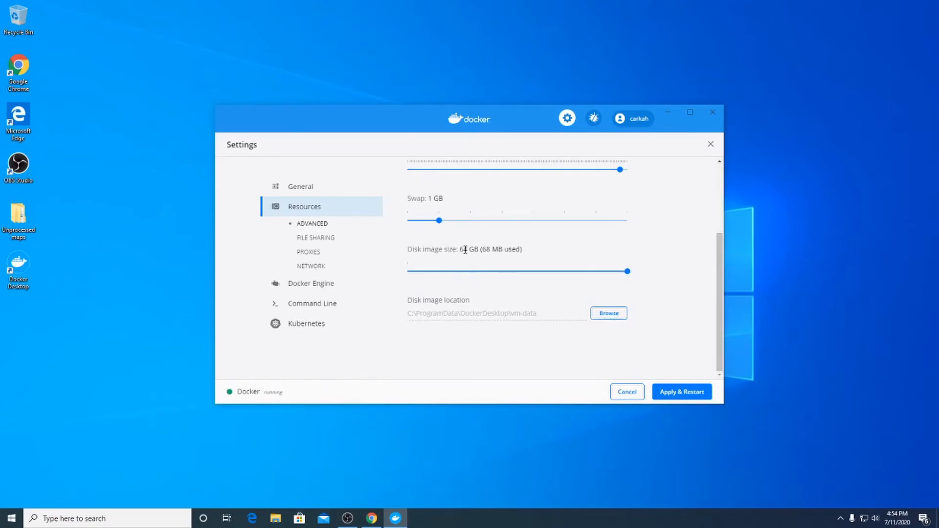
left_click(600, 319)
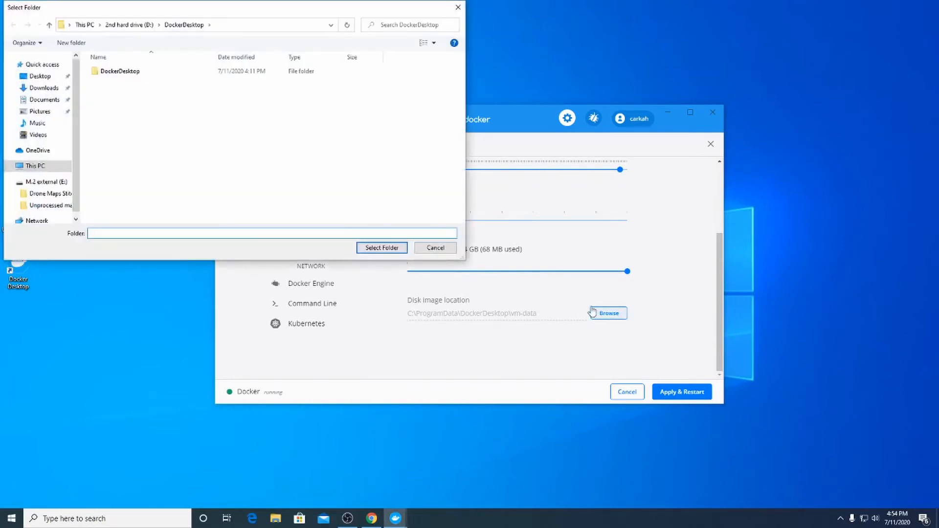
right_click(117, 73)
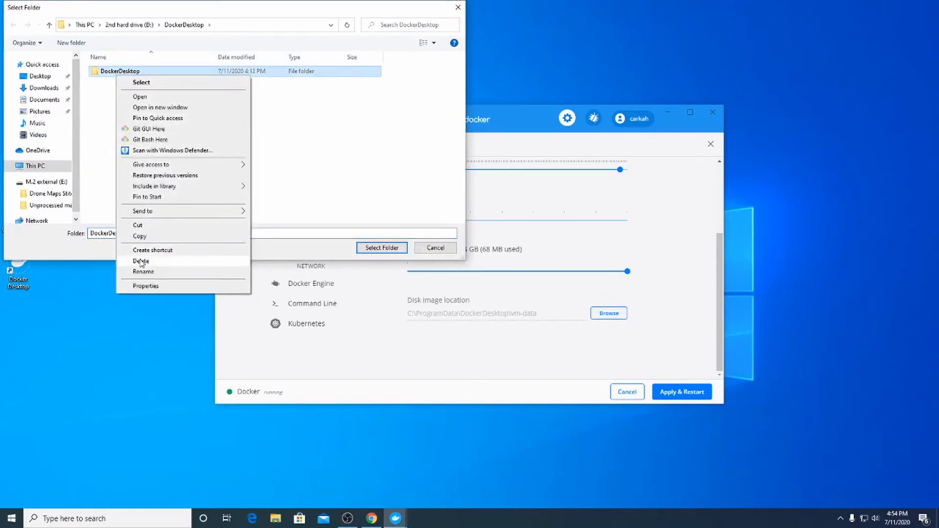
left_click(141, 262)
Choose the 2nd hard drive (D:) as the disk image location and set the disk image size to 465.7 GB.
left_click(37, 168)
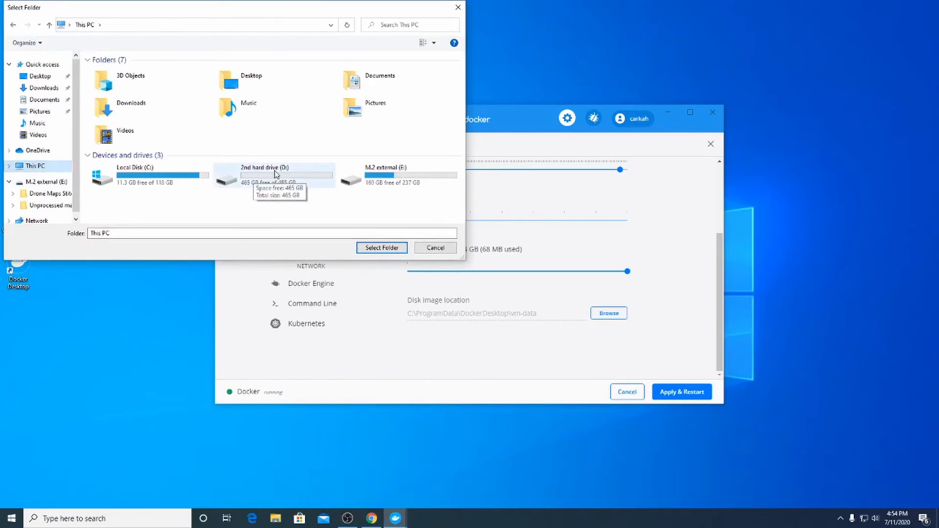
double_click(275, 174)
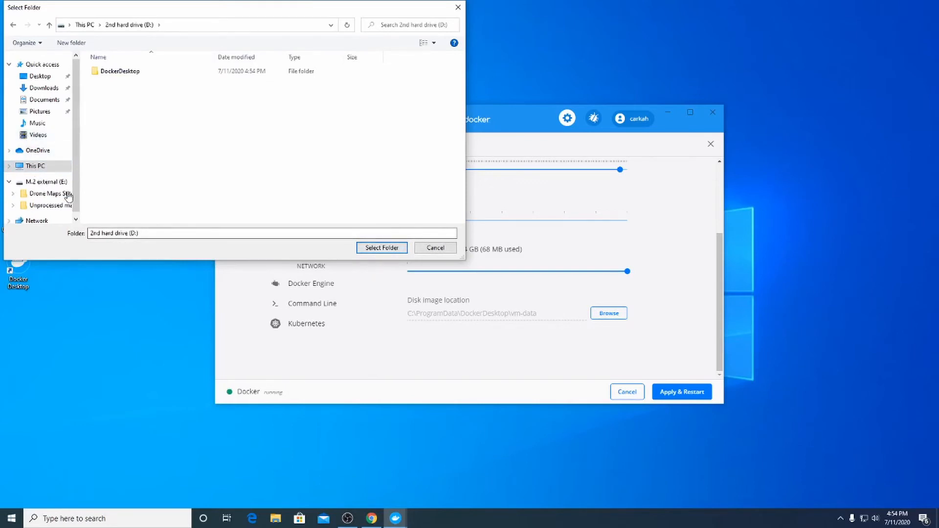
left_click(45, 168)
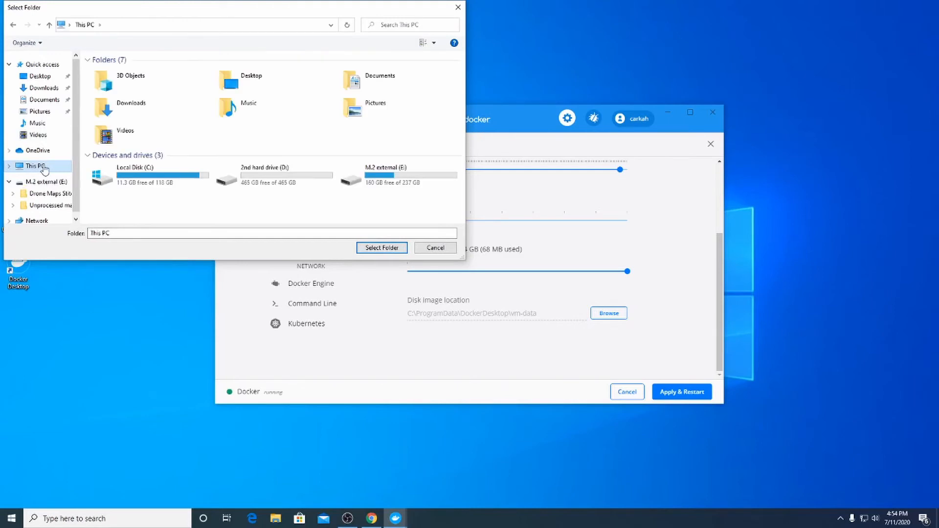
left_click(44, 100)
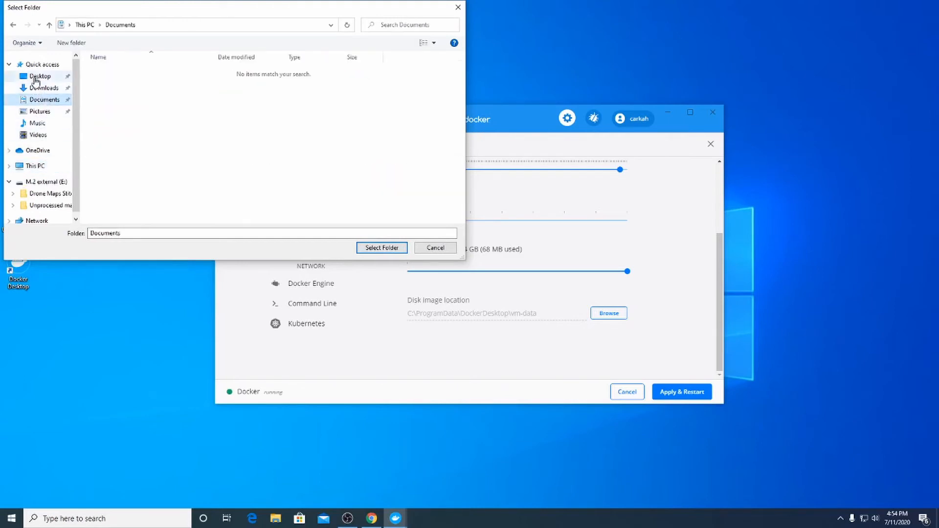
left_click(39, 113)
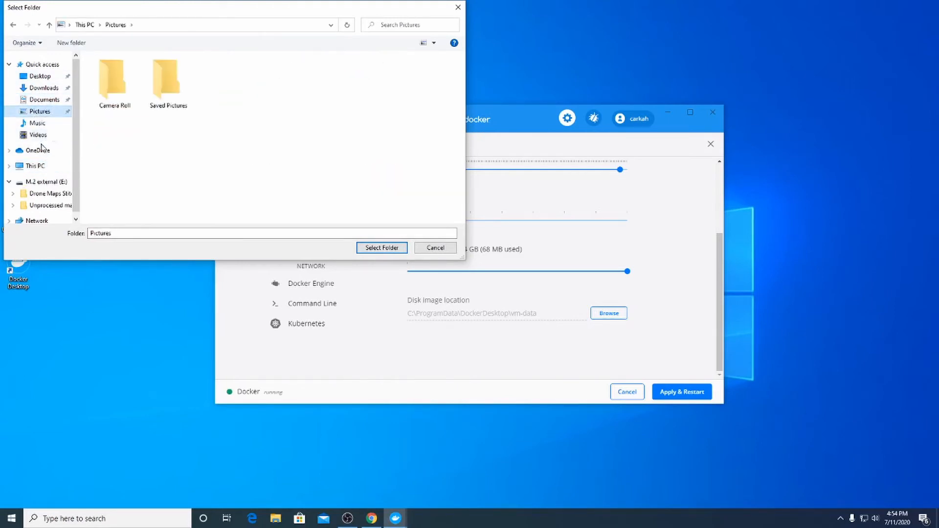
left_click(44, 167)
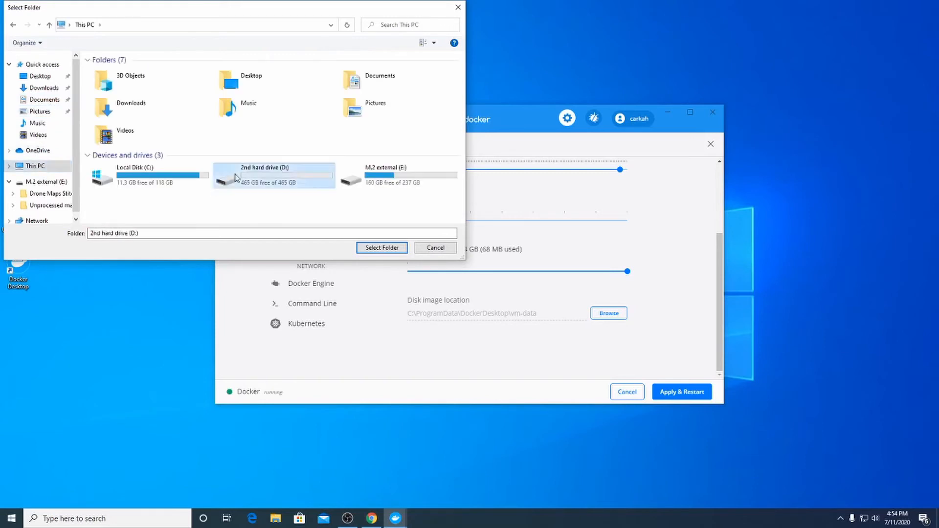
double_click(267, 180)
left_click(372, 248)
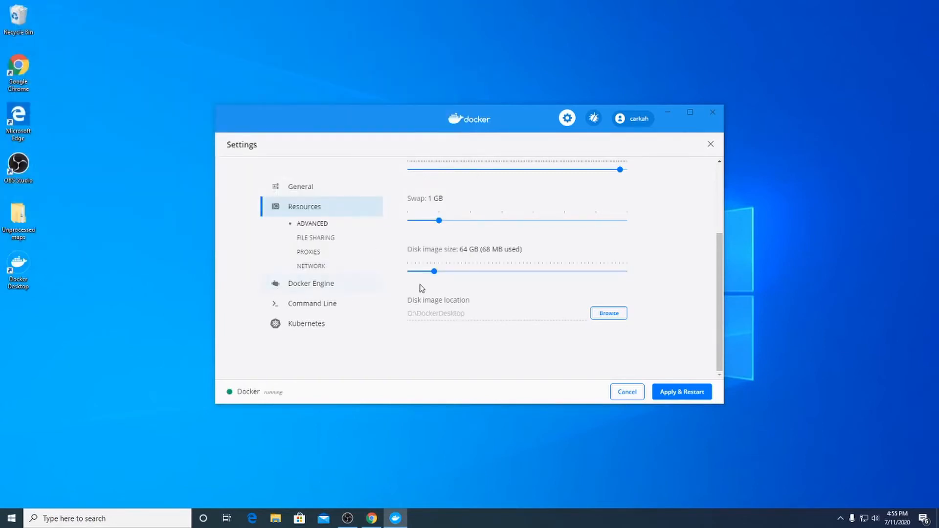
left_click_drag(438, 272, 820, 292)
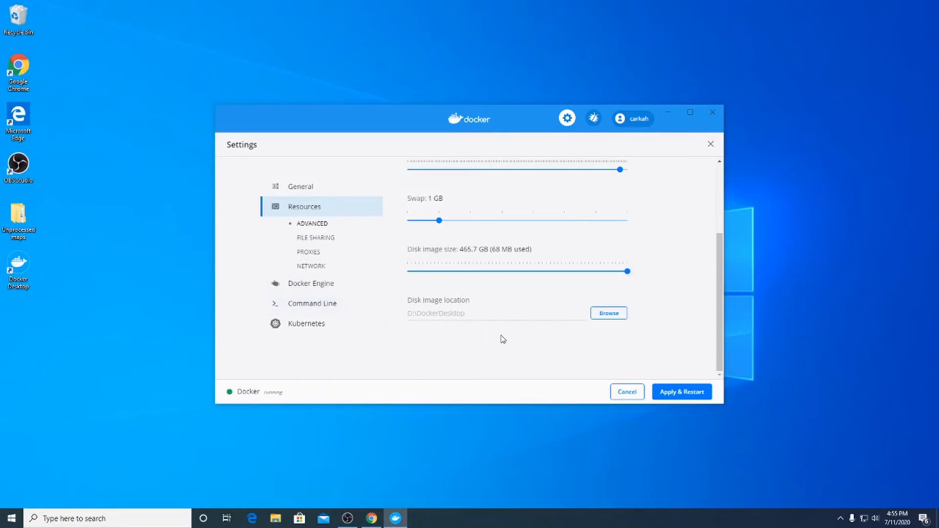
Set Docker's resources to 2 CPUs and 16 GB of memory, and apply the settings with a restart.
scroll(504, 340, "up", 3)
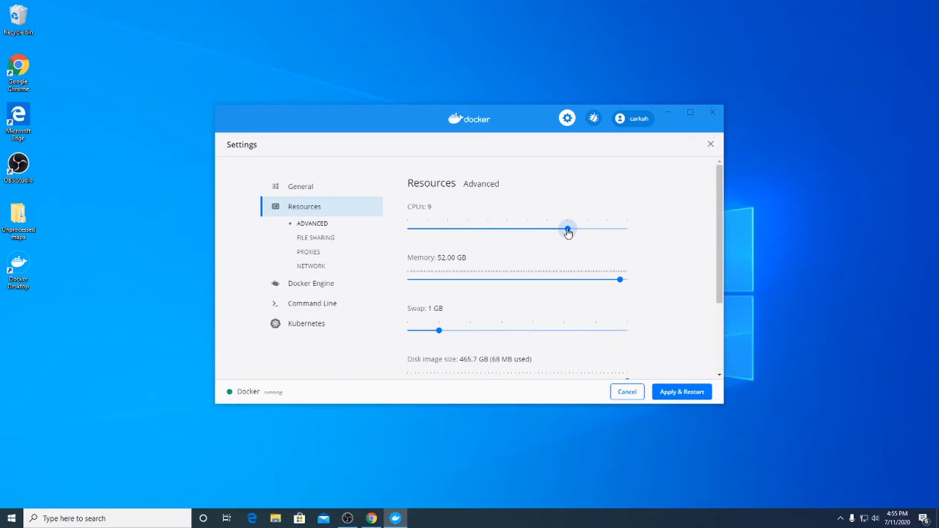
left_click_drag(568, 232, 435, 238)
left_click_drag(619, 281, 472, 292)
scroll(494, 304, "down", 3)
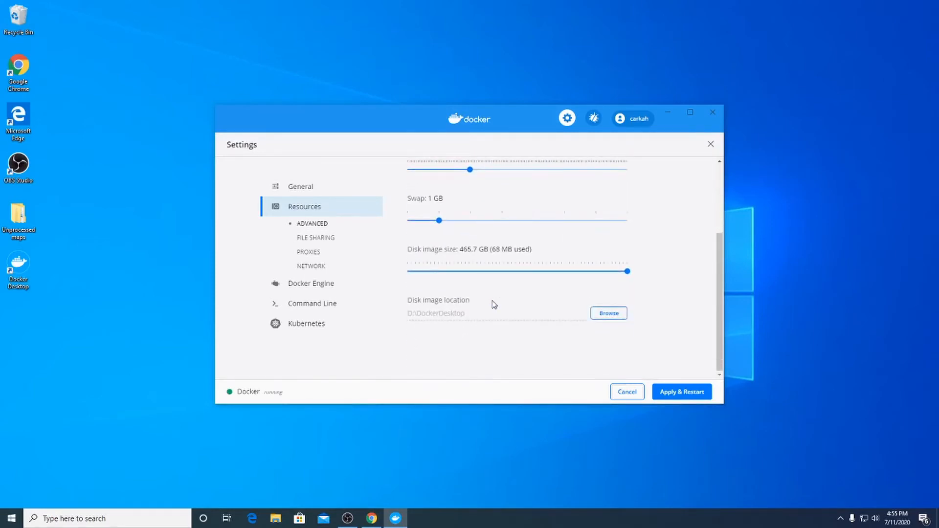
scroll(494, 304, "up", 3)
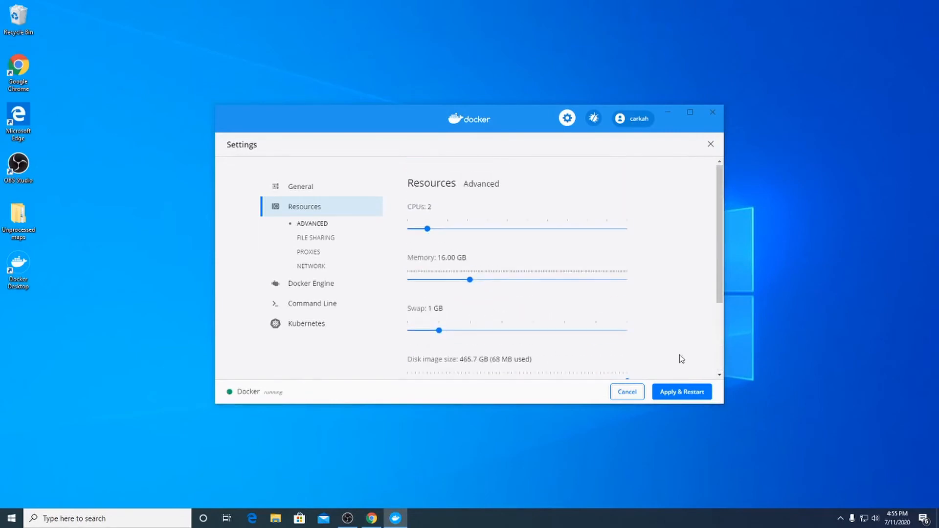
left_click(684, 392)
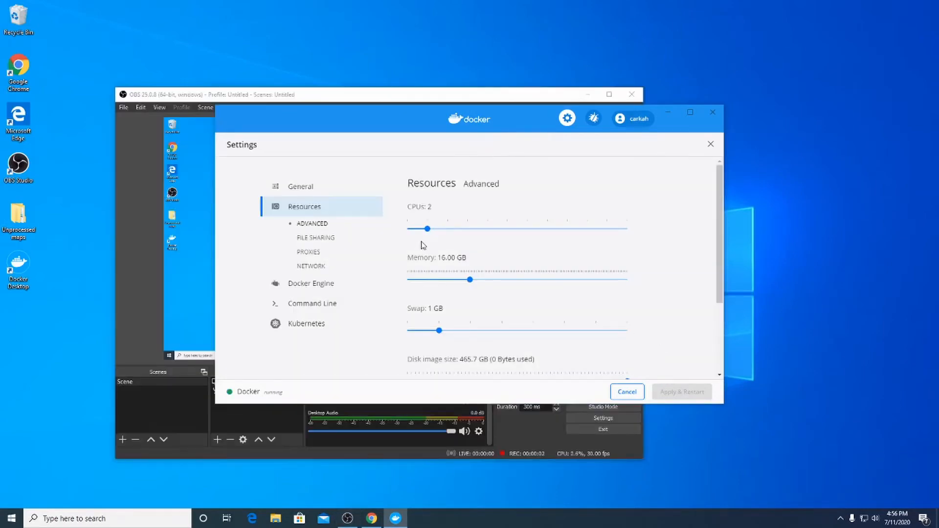
Close the Docker settings window and minimize OBS while keeping the recording running.
left_click(712, 112)
left_click(628, 96)
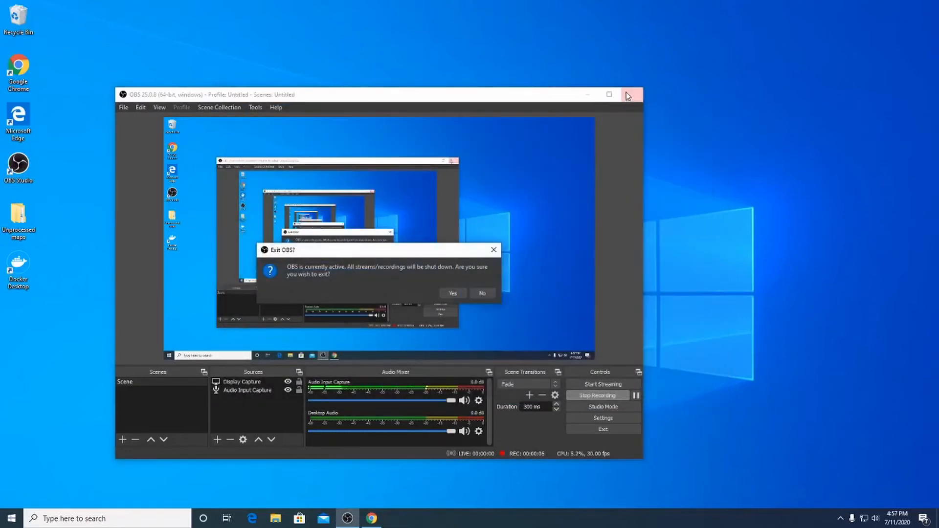
left_click(482, 295)
left_click(587, 95)
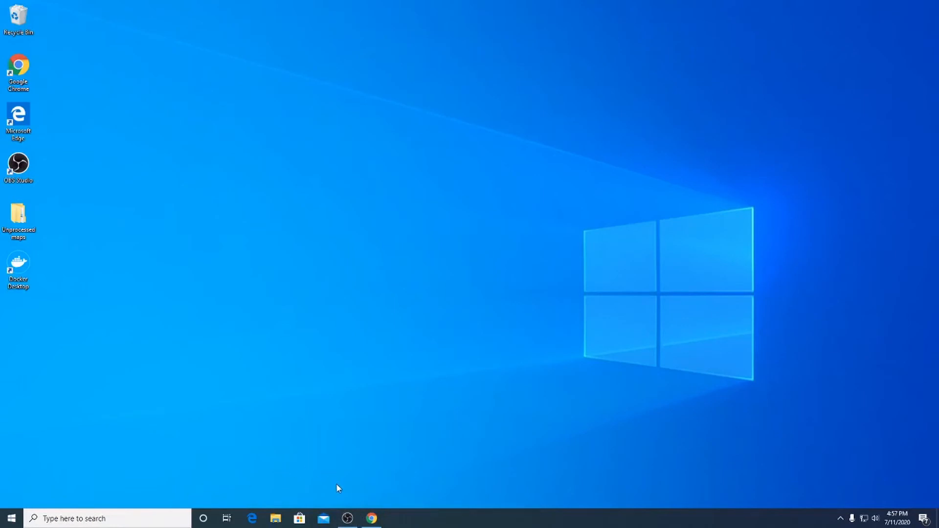
Switch to Chrome, return to the WebODM GitHub page, and bring up the Git Bash commands under Getting Started.
left_click(372, 518)
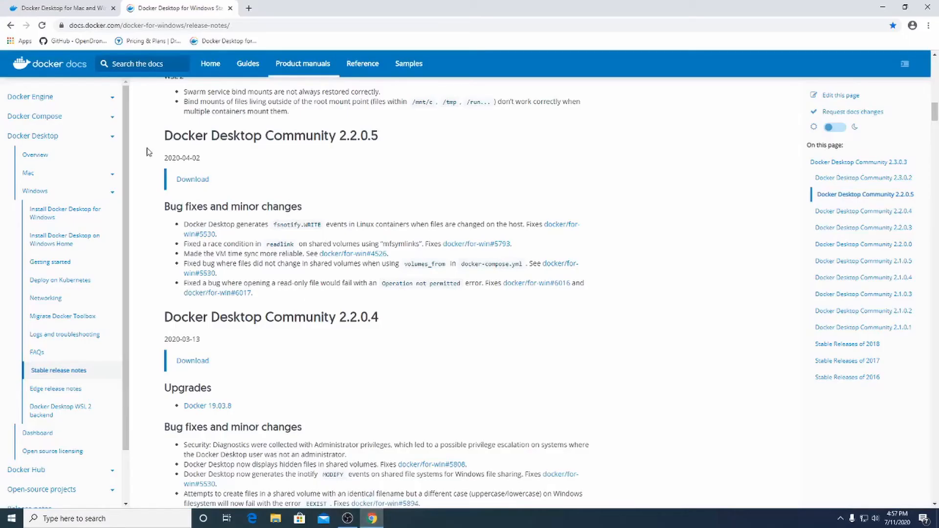
left_click(61, 4)
left_click(10, 24)
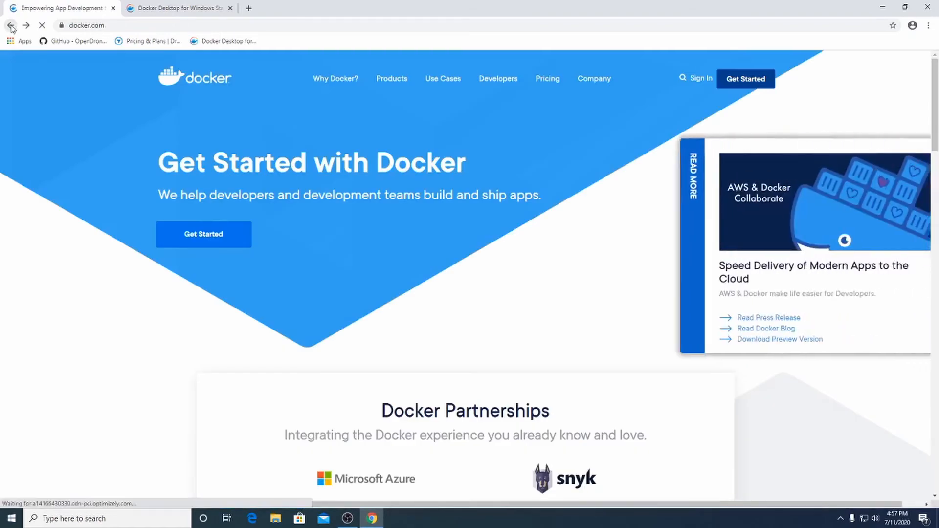
left_click(10, 25)
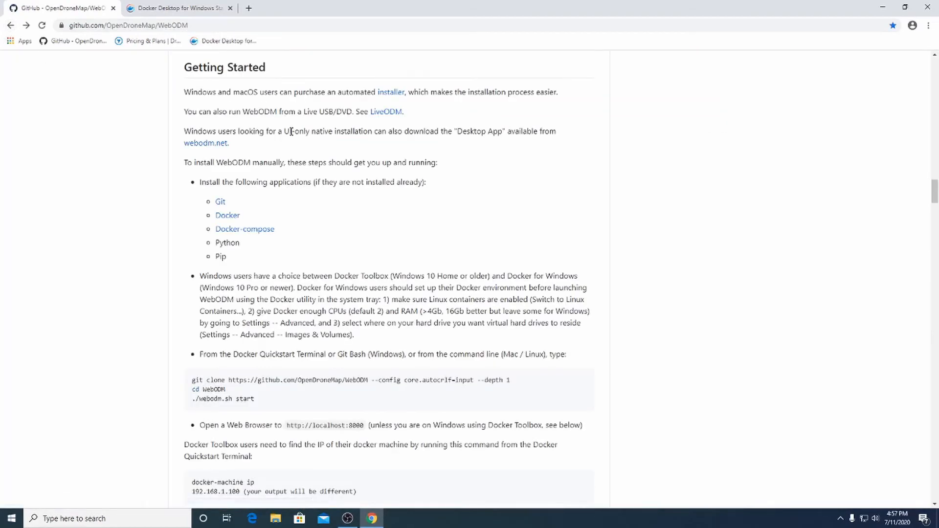
scroll(297, 212, "down", 3)
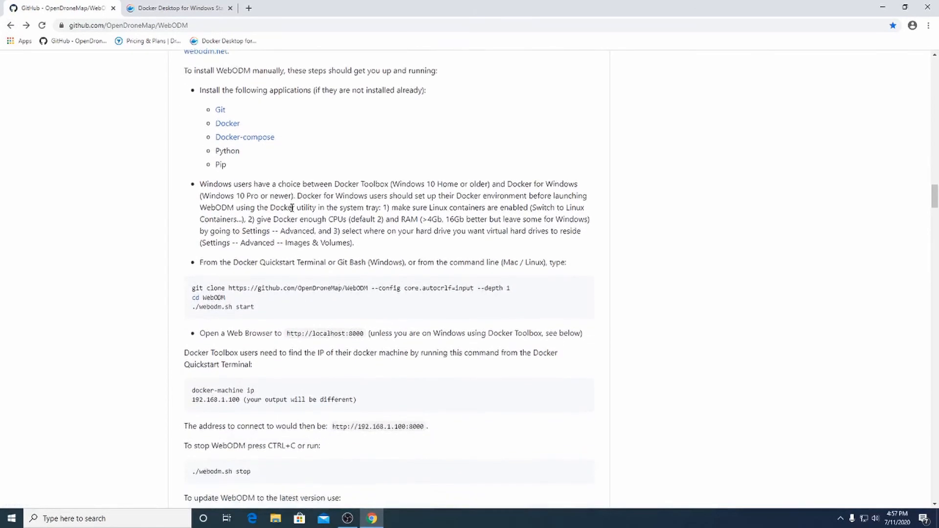
left_click_drag(198, 192, 271, 159)
left_click(271, 161)
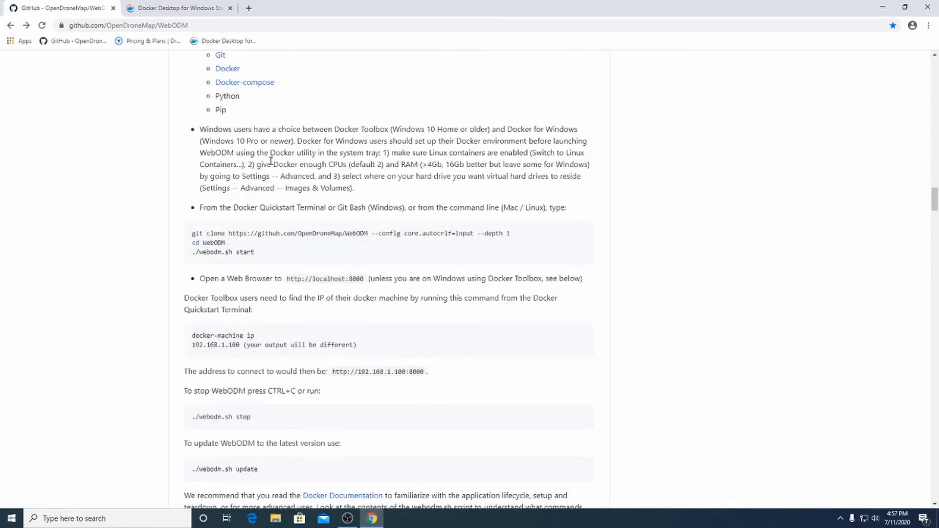
Search Windows for "git", launch Git Bash, and place its window beside the WebODM instructions.
left_click(111, 517)
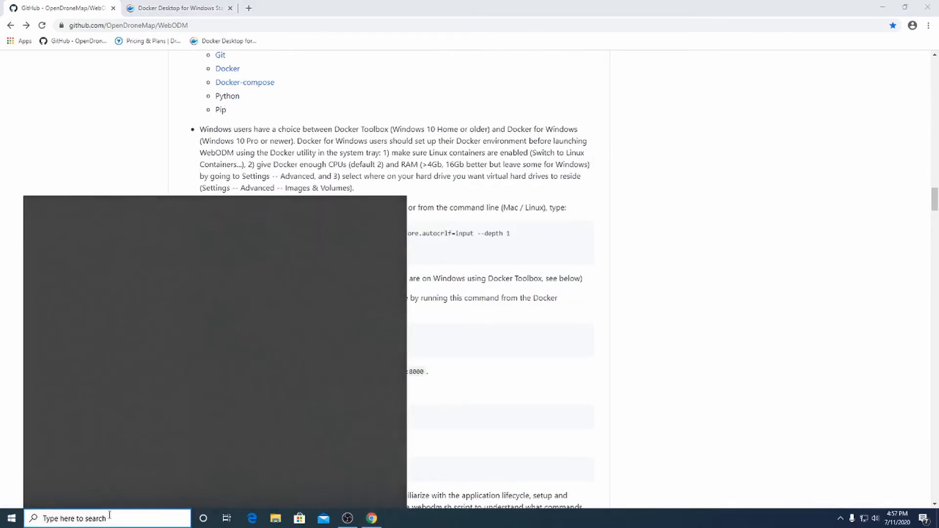
type("git")
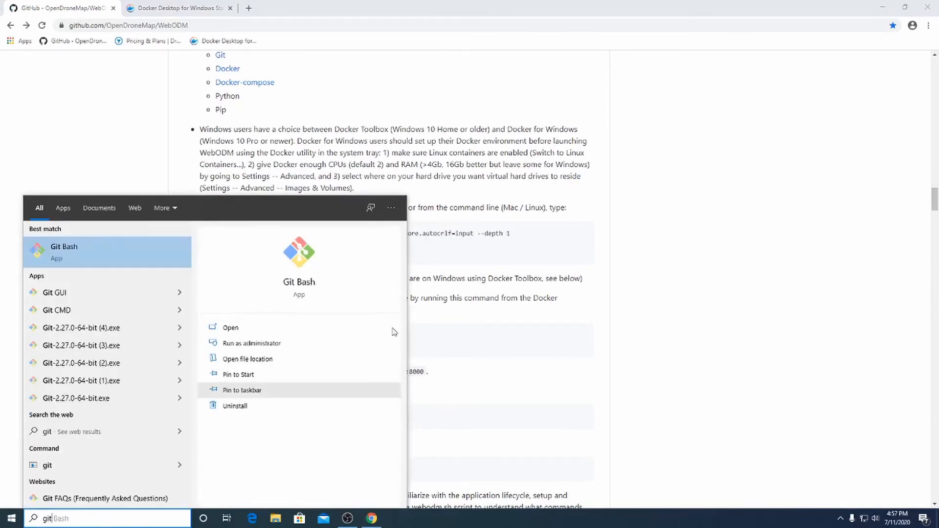
left_click(92, 250)
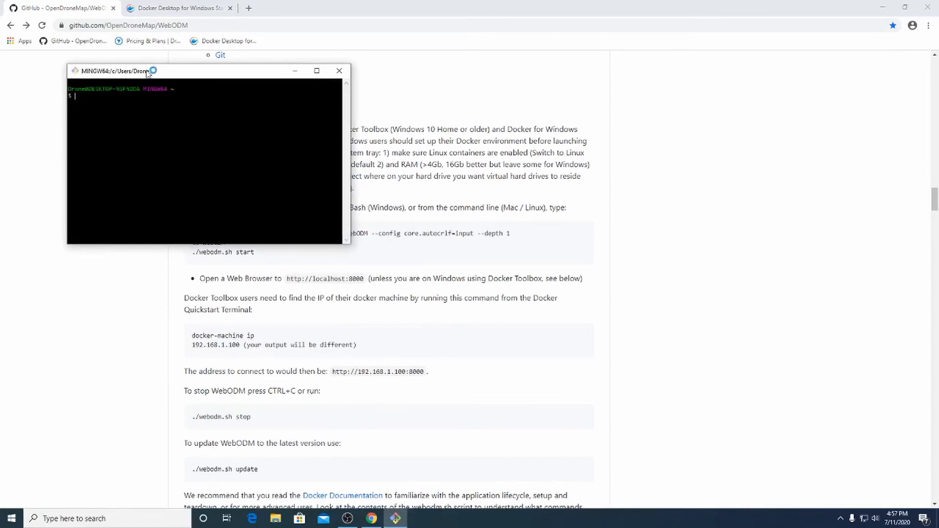
left_click_drag(152, 73, 710, 79)
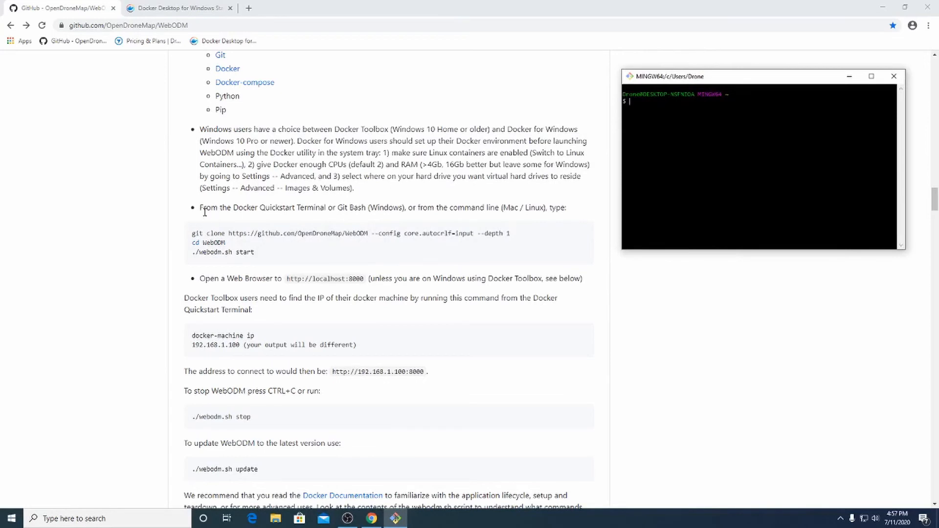
Copy the git clone command for WebODM from the GitHub instructions and run it in Git Bash.
left_click_drag(227, 207, 410, 211)
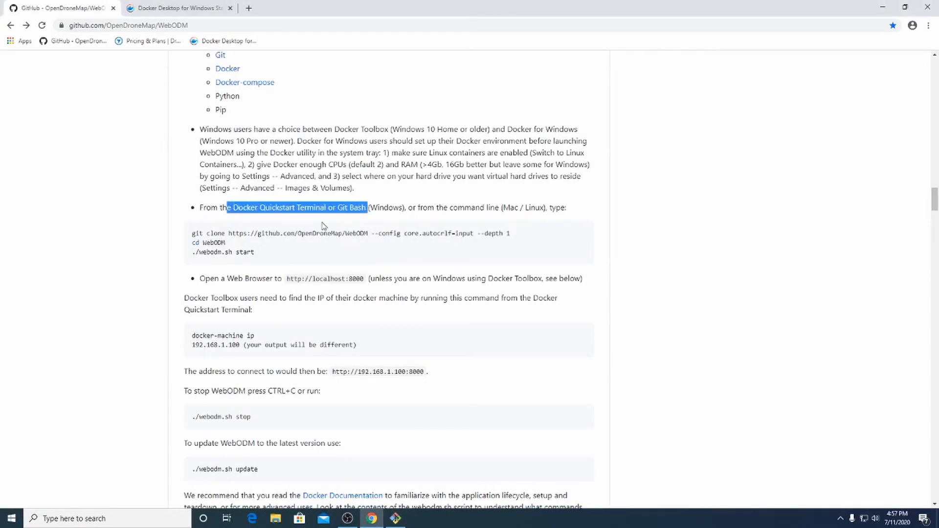
left_click(107, 310)
left_click(395, 518)
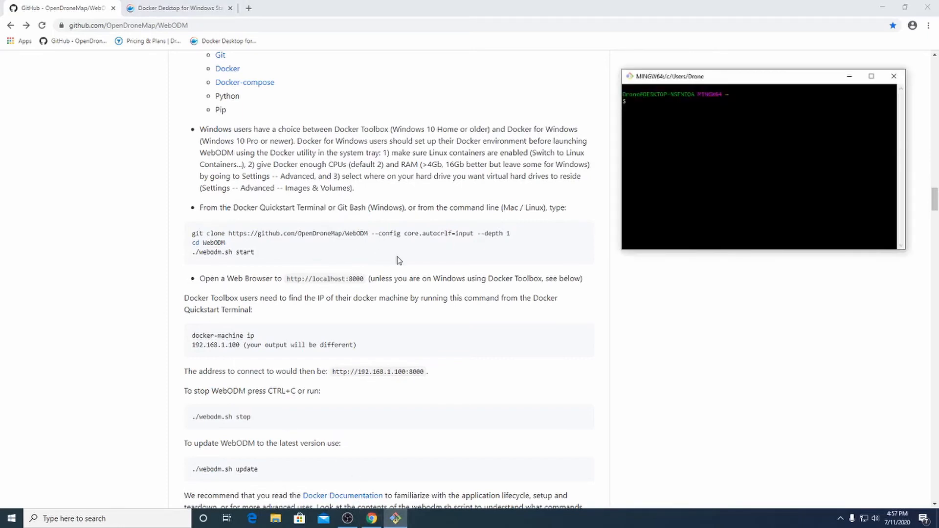
left_click_drag(509, 236, 192, 235)
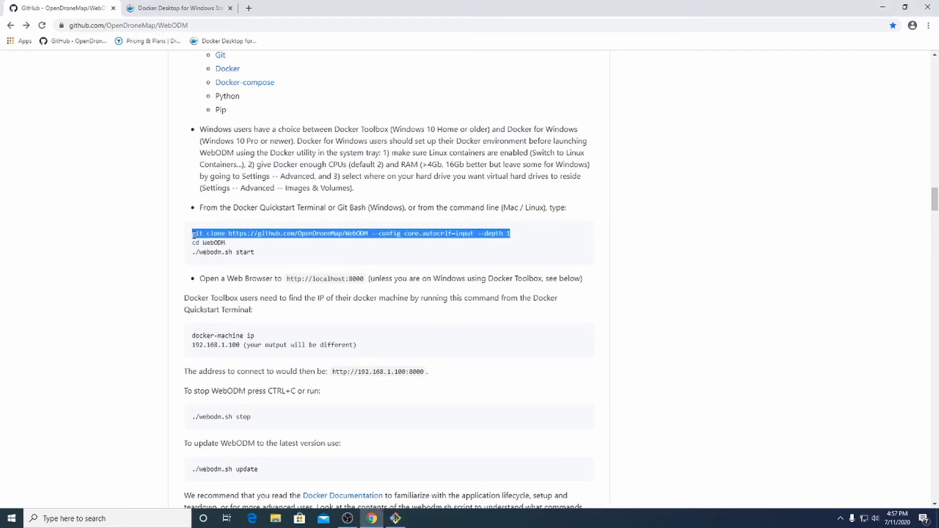
right_click(197, 238)
left_click(214, 244)
left_click(395, 518)
right_click(642, 98)
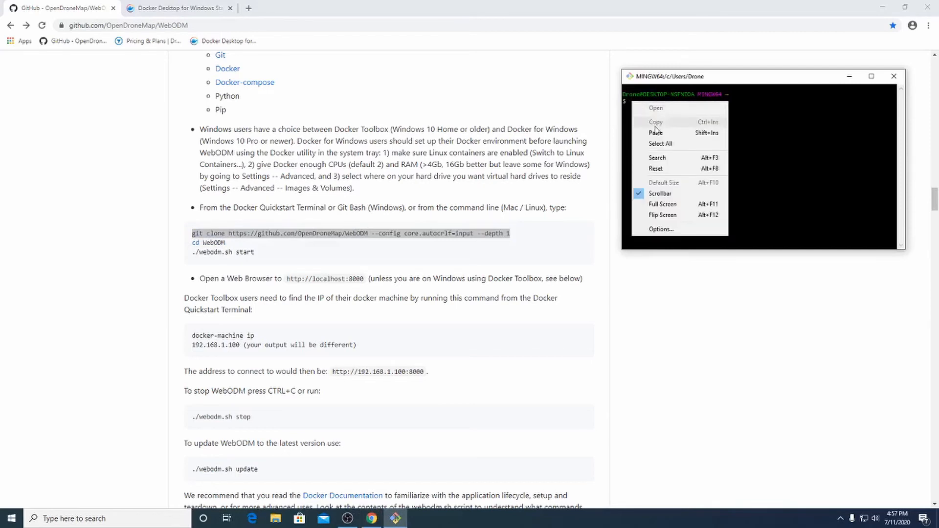
left_click(658, 109)
key("Return")
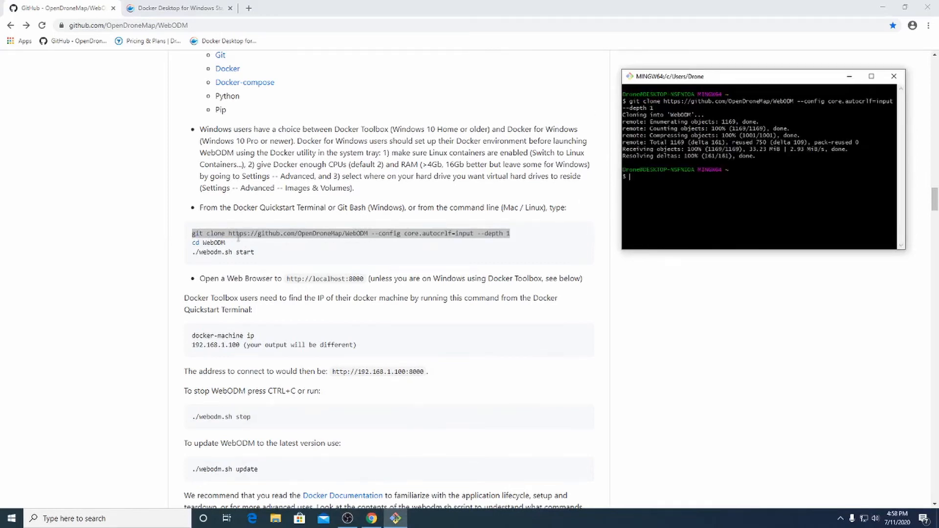
Copy the "cd WebODM" command from the instructions and run it in Git Bash to enter the cloned folder.
left_click_drag(227, 243, 192, 243)
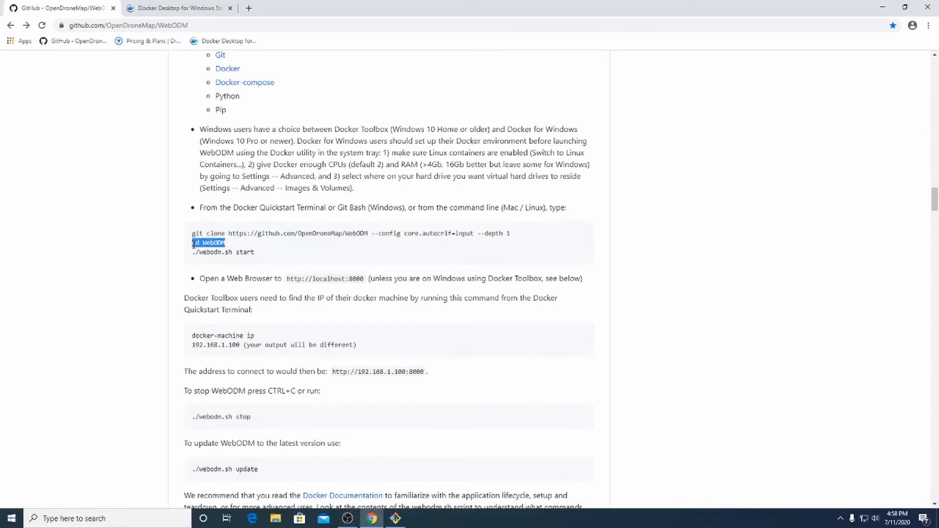
right_click(192, 248)
left_click(213, 252)
left_click(396, 520)
right_click(636, 178)
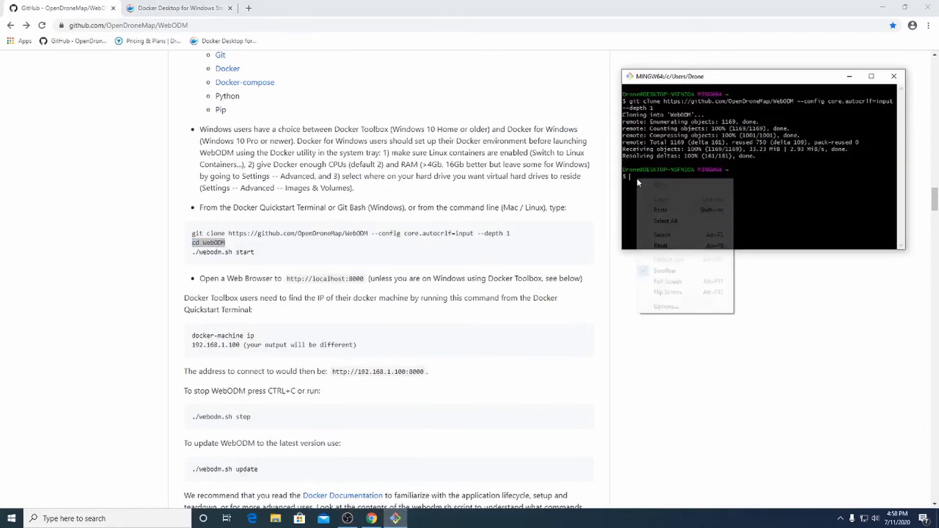
left_click(650, 209)
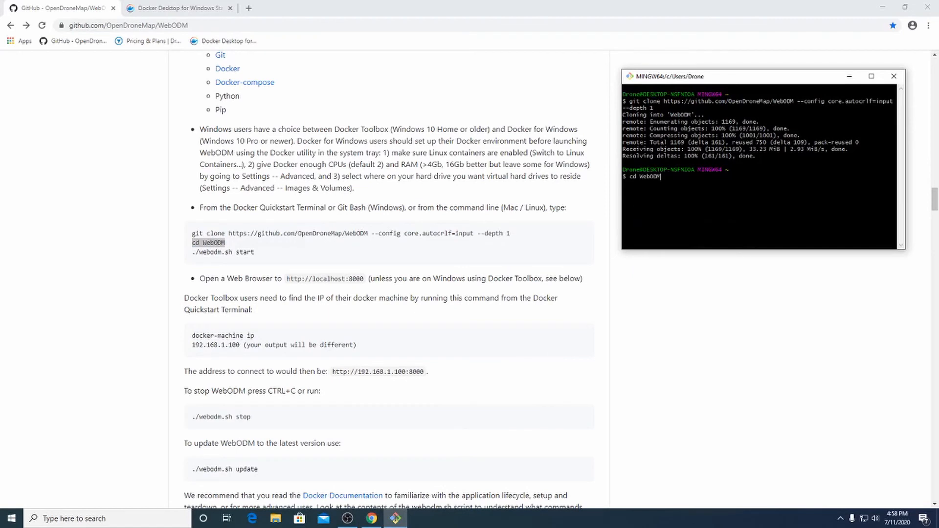
key("Return")
Copy the "./webodm.sh start" command from the instructions into the Git Bash prompt.
left_click_drag(260, 255, 193, 253)
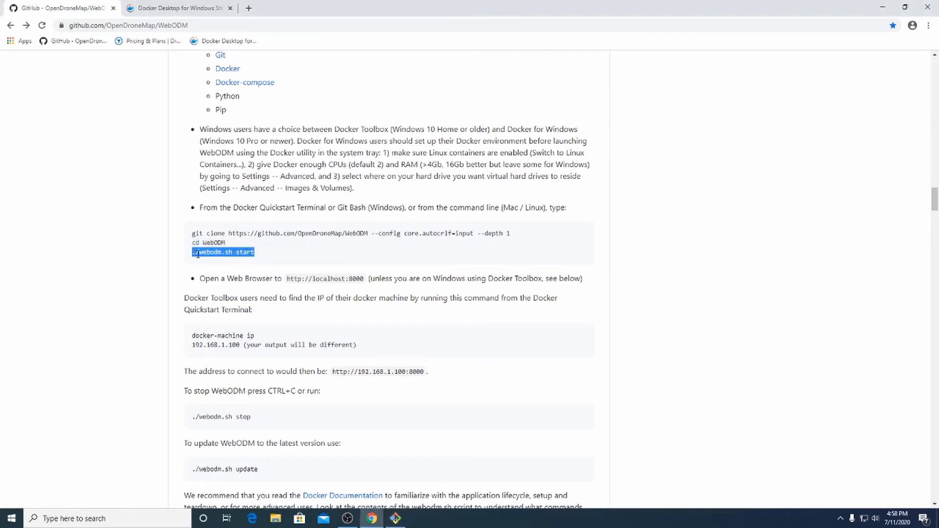
right_click(196, 253)
left_click(230, 259)
left_click(395, 518)
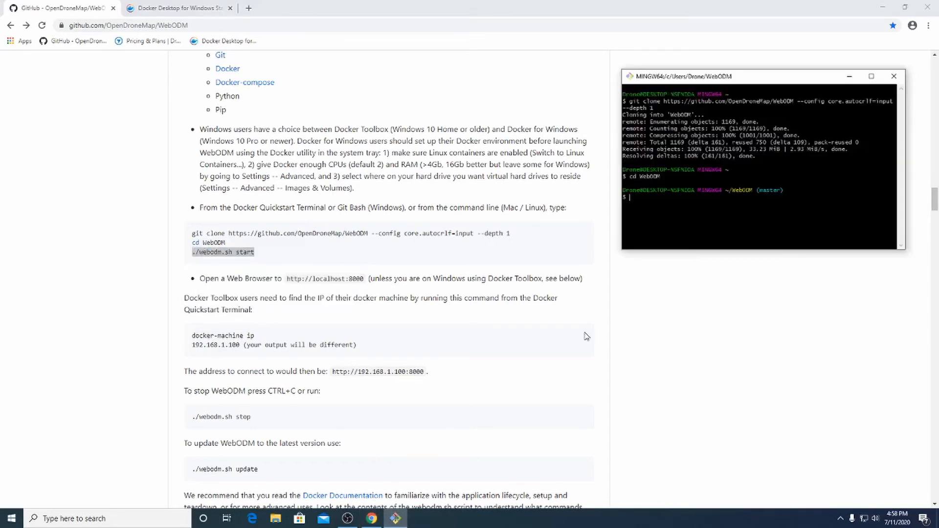
right_click(632, 198)
left_click(644, 230)
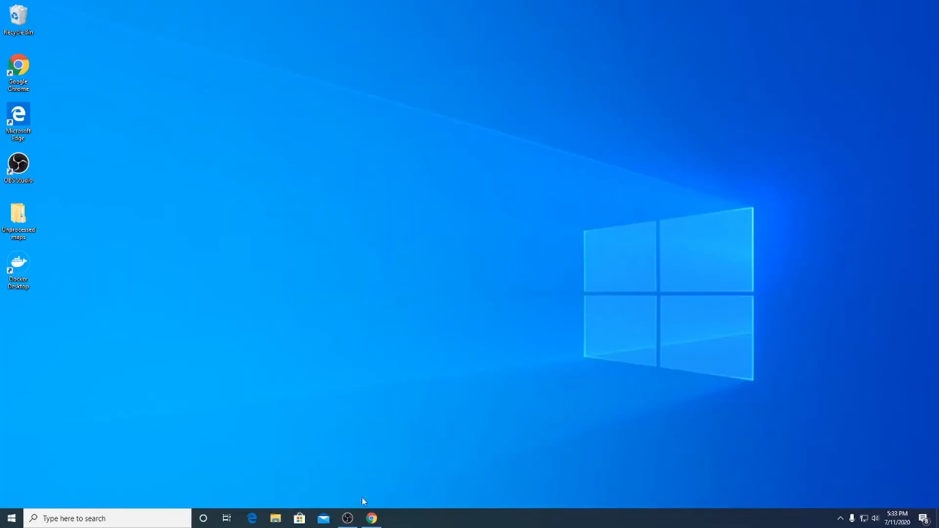
left_click(372, 518)
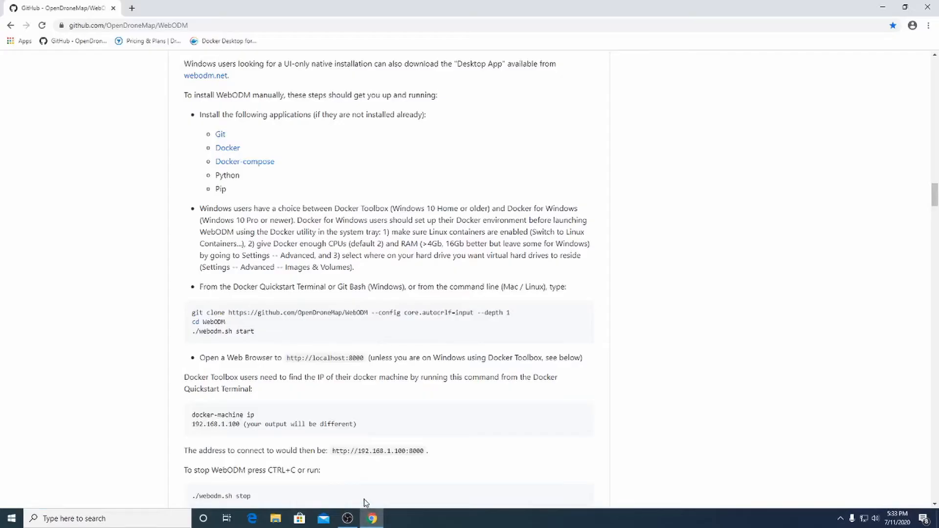
mouse_move(288, 361)
left_mouse_down()
mouse_move(364, 357)
mouse_move(291, 361)
left_mouse_up()
right_click(291, 361)
left_click(301, 368)
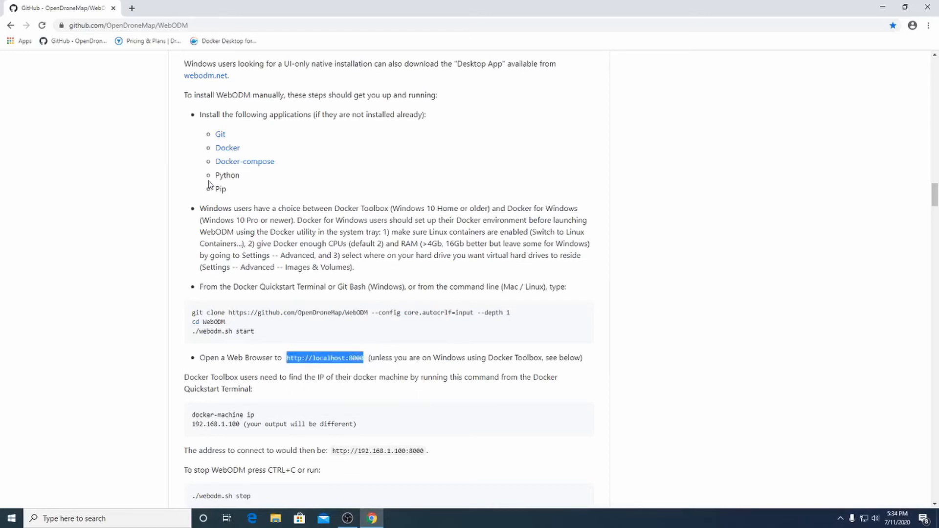
left_click(132, 8)
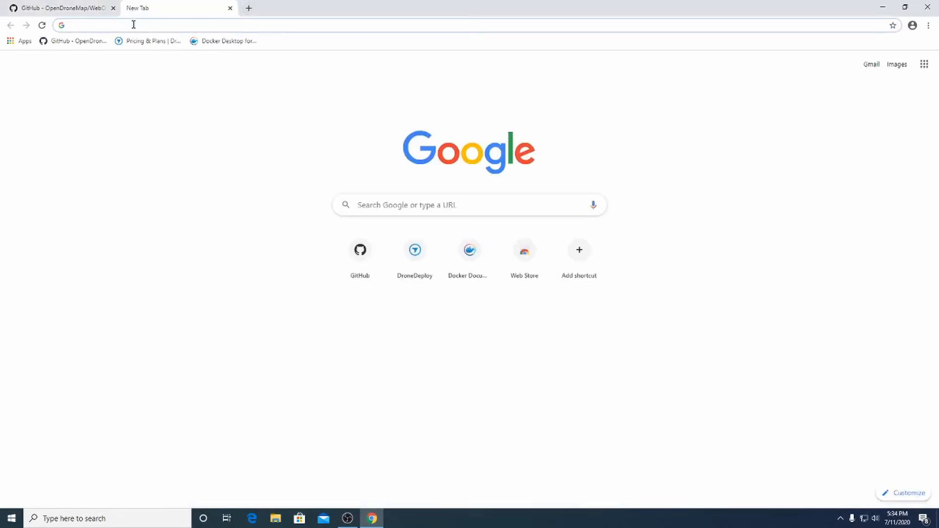
key("ctrl+v")
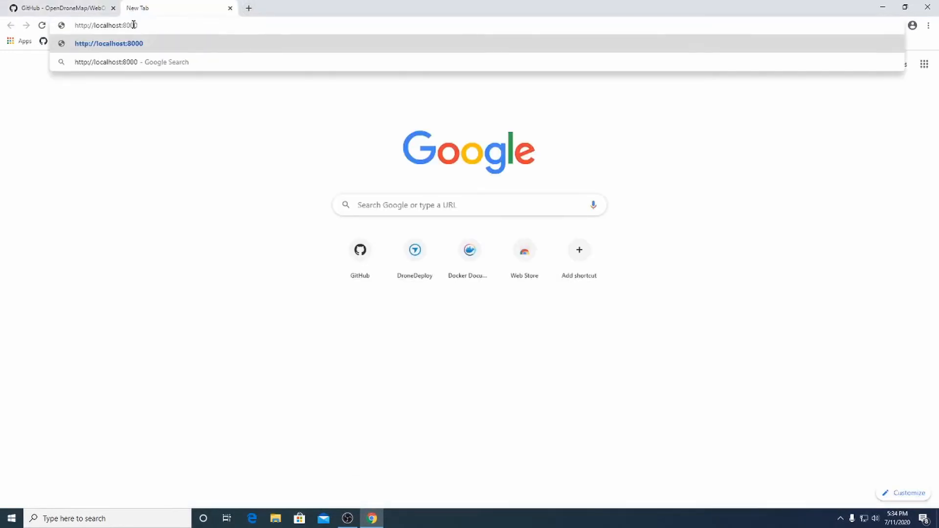
key("Return")
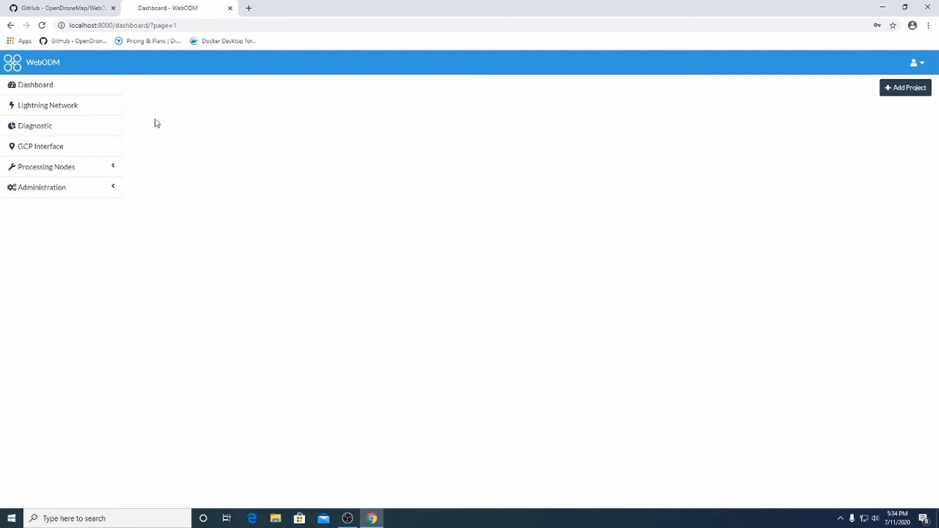
Create a new WebODM project named "Test".
left_click(911, 90)
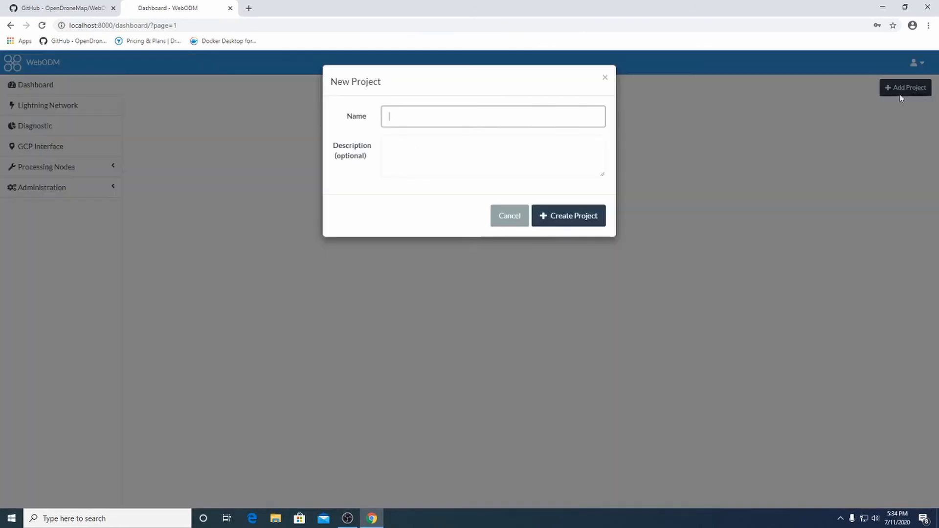
type("Test")
left_click(565, 217)
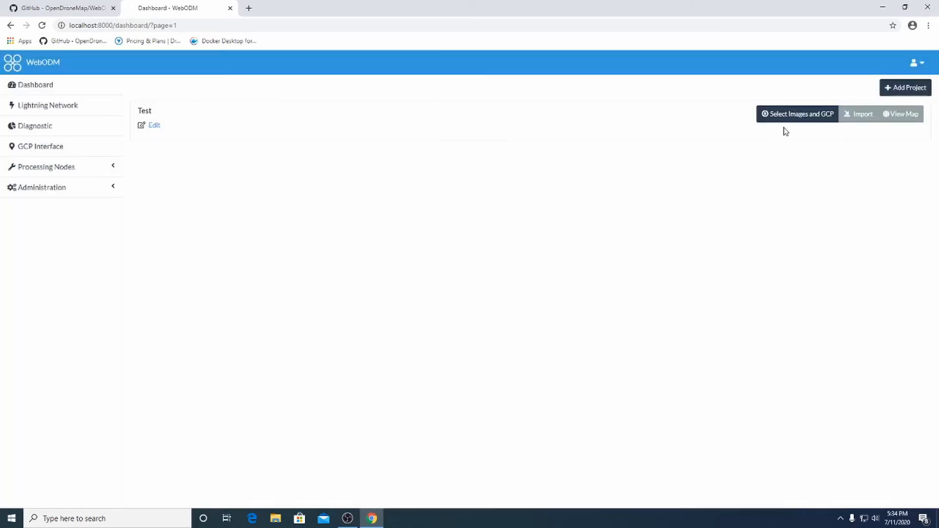
Start selecting images for the Test project and open the north half of north farm folder in Unprocessed maps on the Desktop.
left_click(788, 118)
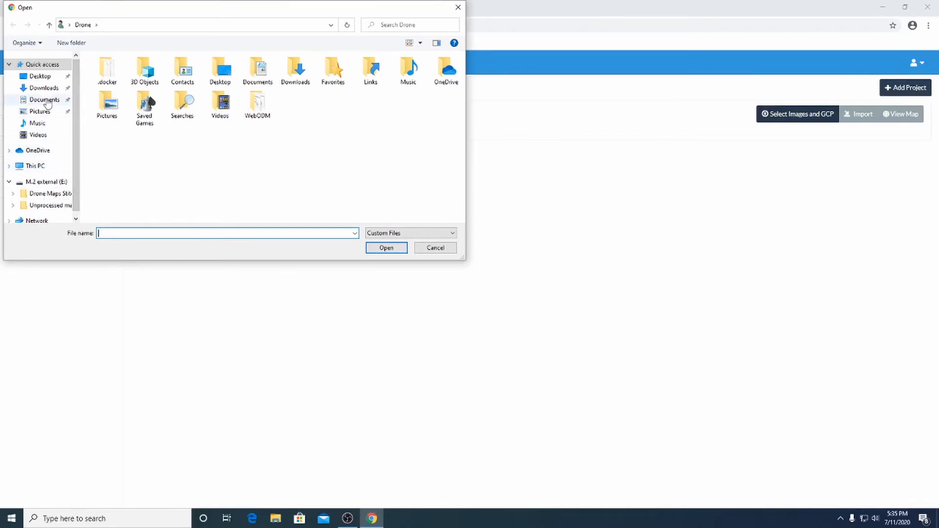
left_click(44, 77)
left_click(132, 77)
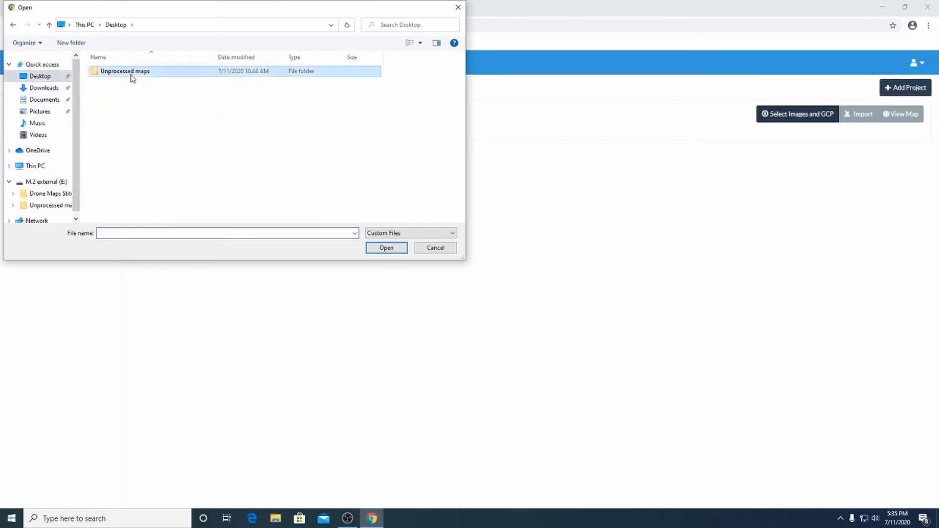
double_click(132, 73)
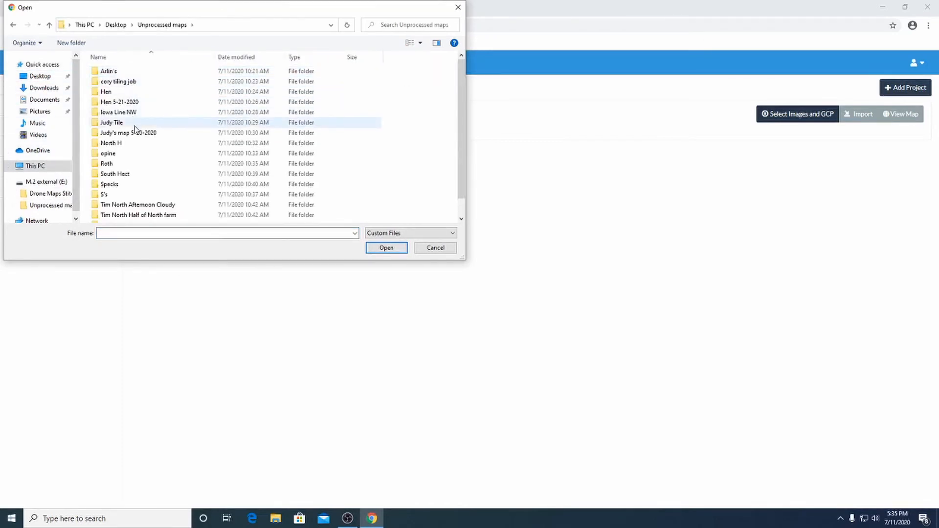
scroll(147, 171, "down", 1)
double_click(156, 198)
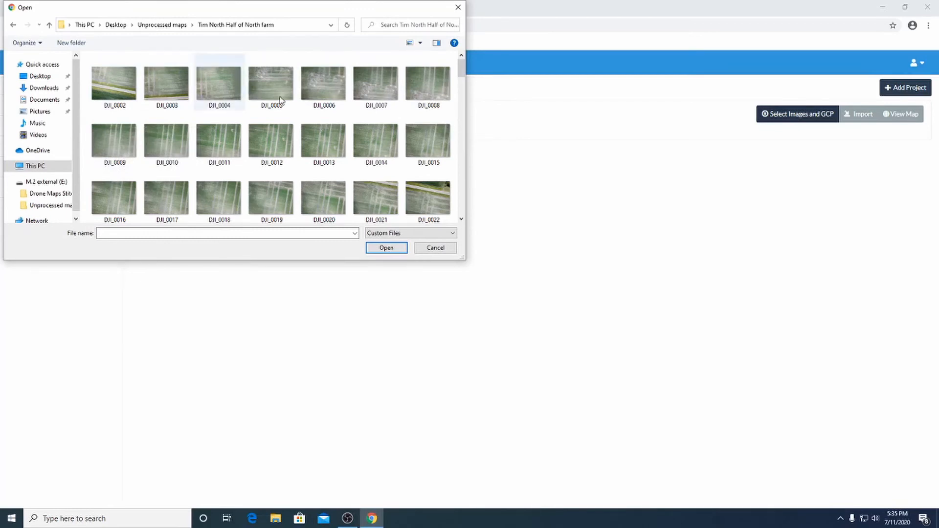
Select all drone images from DJI_0002 through DJI_0170 and load them into the Test project.
left_click_drag(461, 71, 461, 103)
left_click_drag(456, 117, 457, 63)
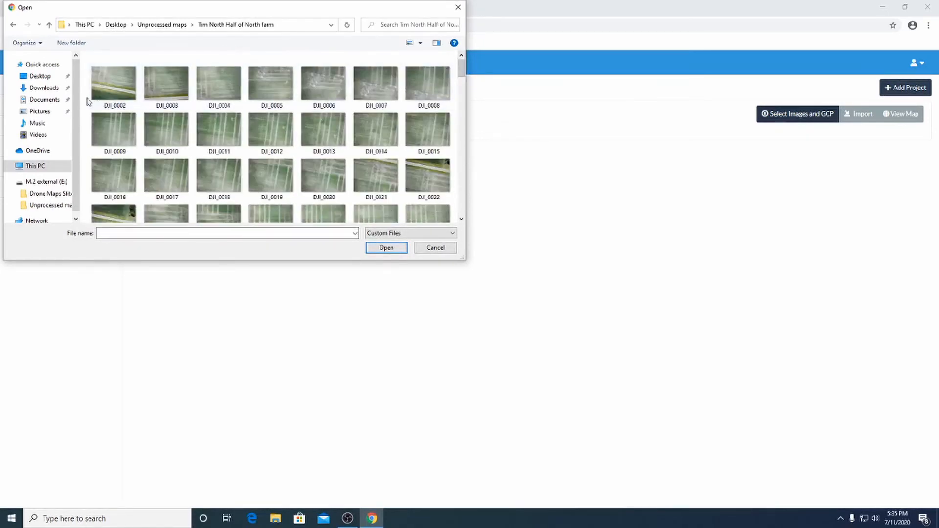
left_click(114, 105)
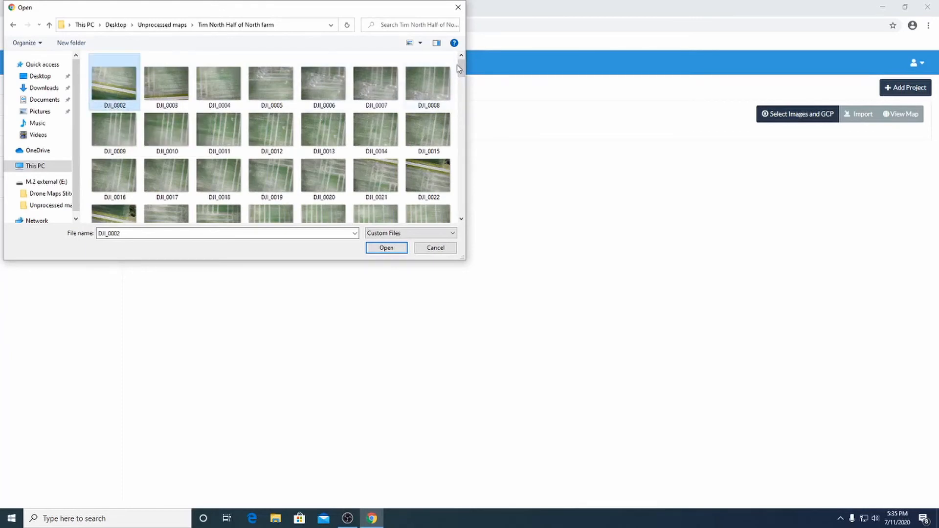
left_click_drag(461, 68, 463, 205)
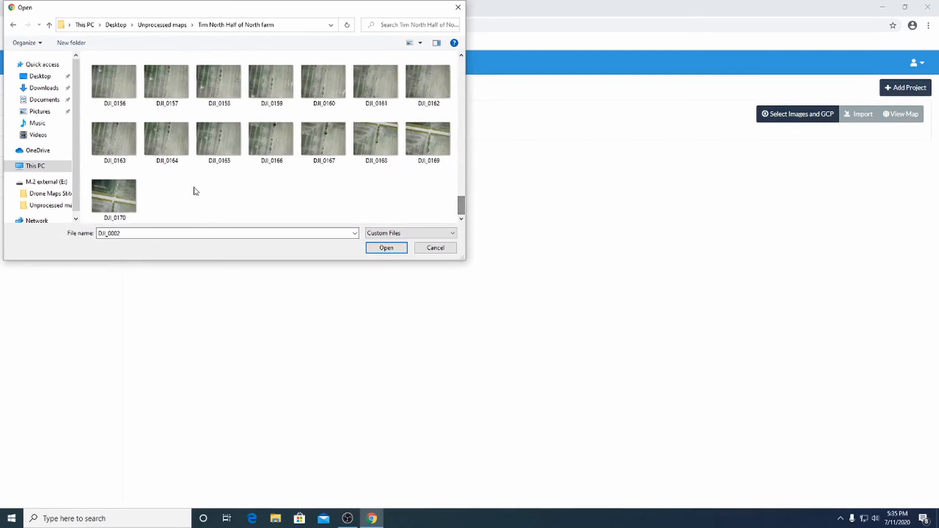
left_click(132, 198, "shift")
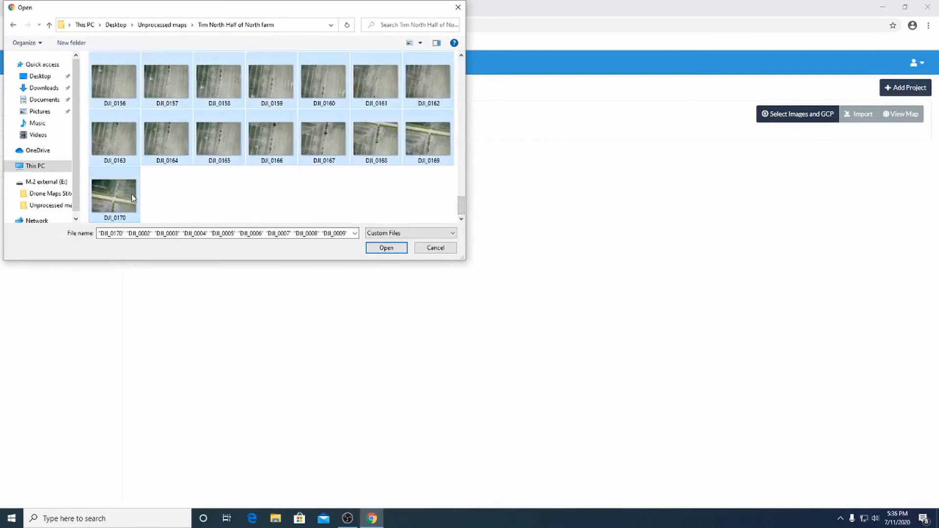
left_click(387, 248)
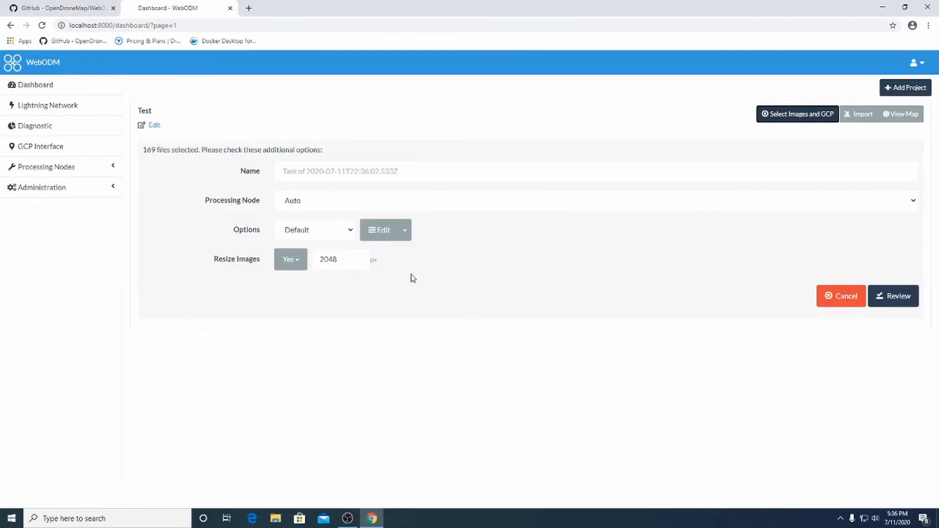
Return to the WebODM GitHub page and review the README's overview of features such as orthomosaics, plant health and contours.
left_click(58, 8)
scroll(280, 265, "up", 2)
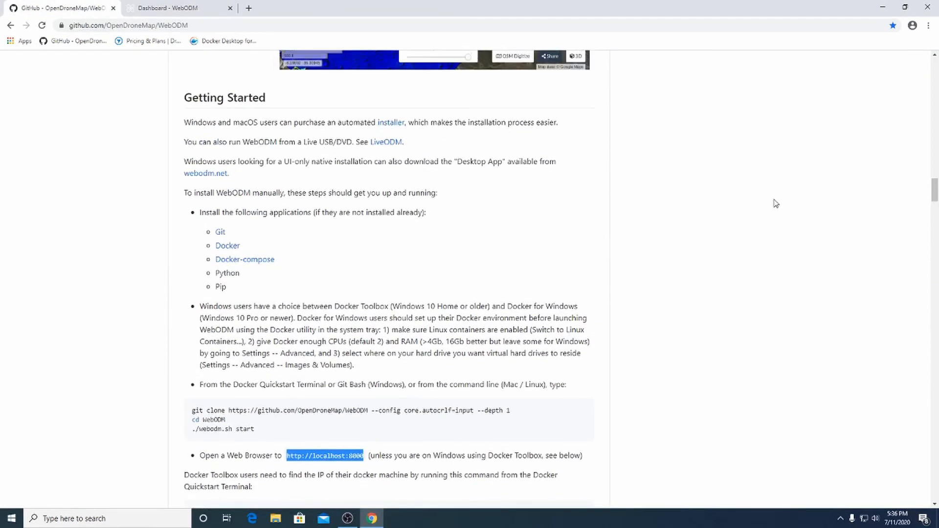
scroll(776, 204, "up", 10)
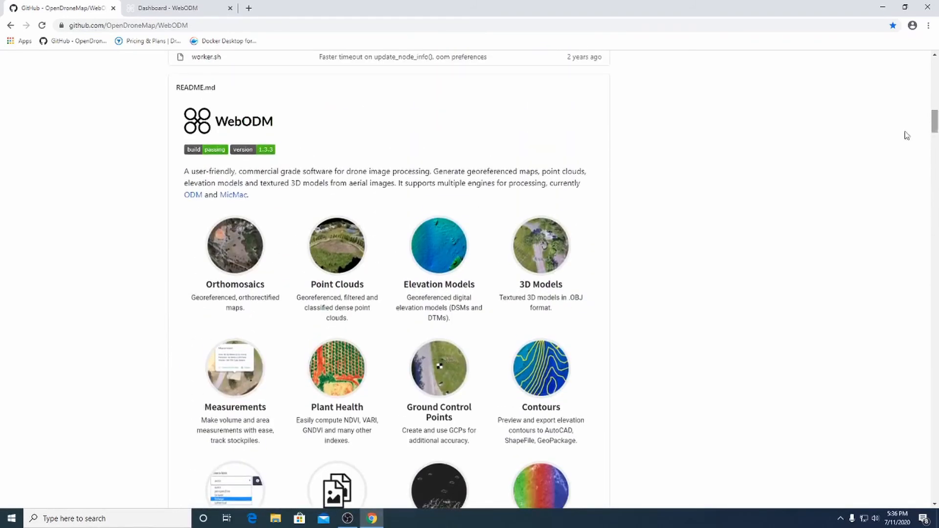
scroll(413, 286, "down", 3)
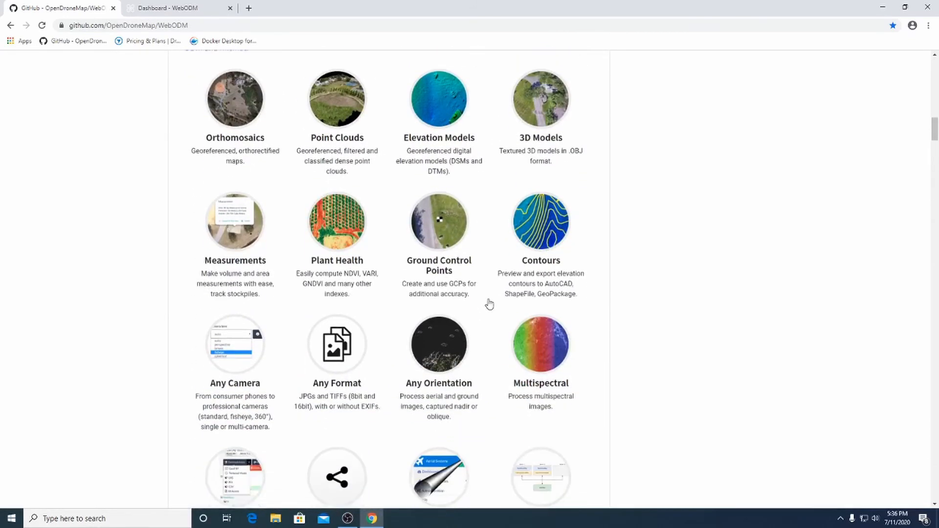
scroll(369, 337, "down", 2)
scroll(513, 374, "up", 1)
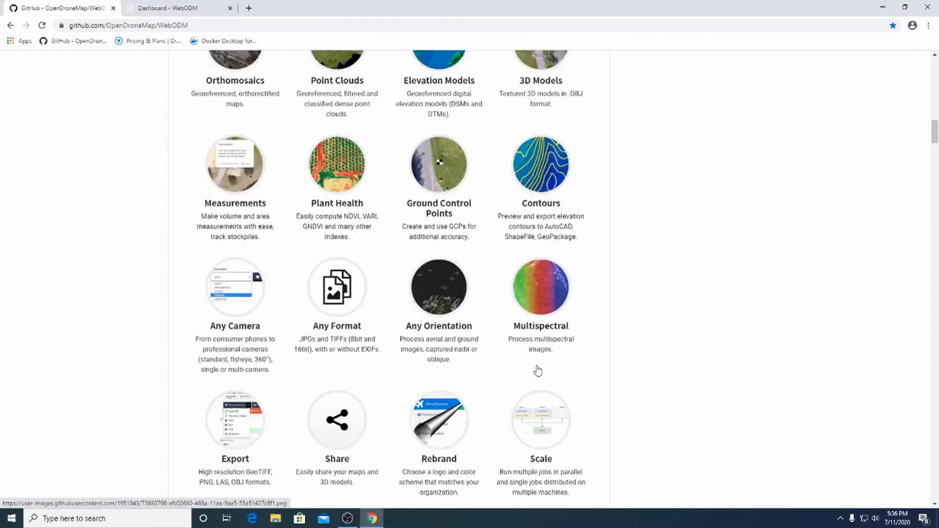
scroll(538, 371, "up", 3)
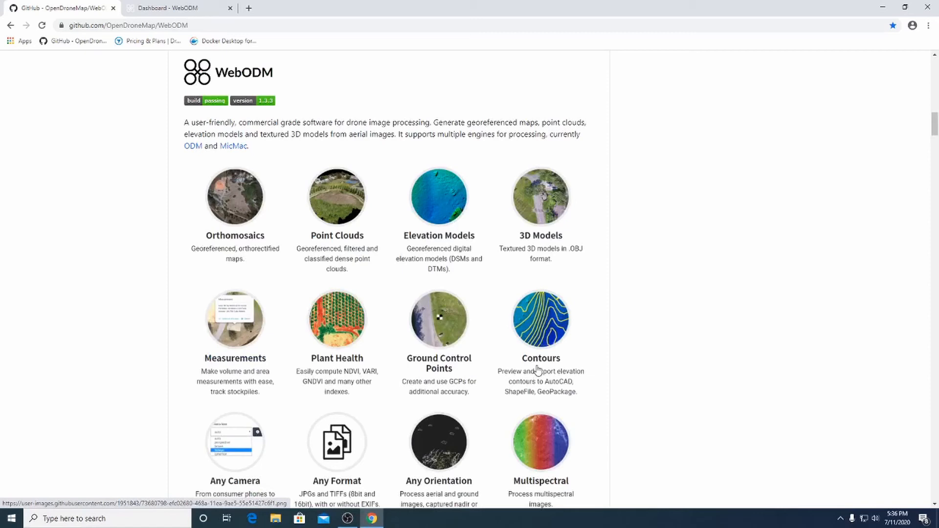
Go back to the WebODM dashboard and set the new task's processing options to the Fast Orthophoto preset.
left_click(198, 7)
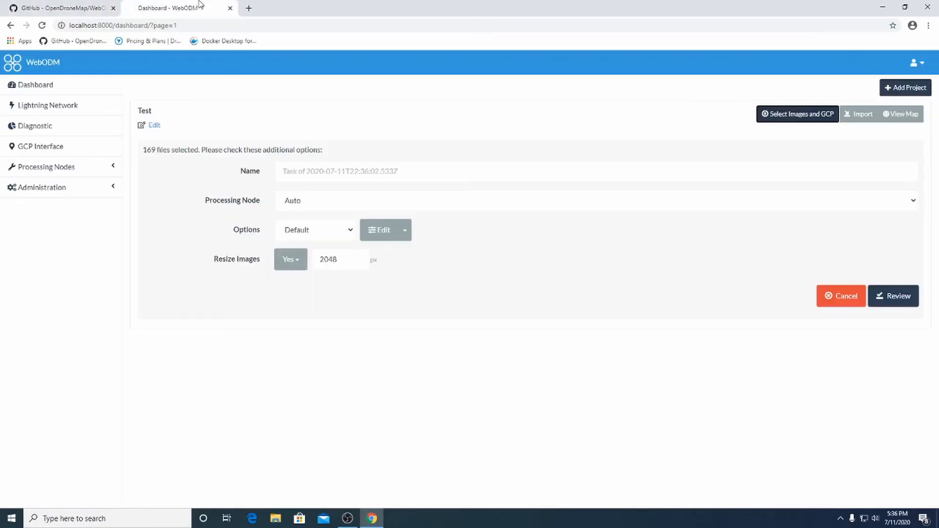
left_click(328, 231)
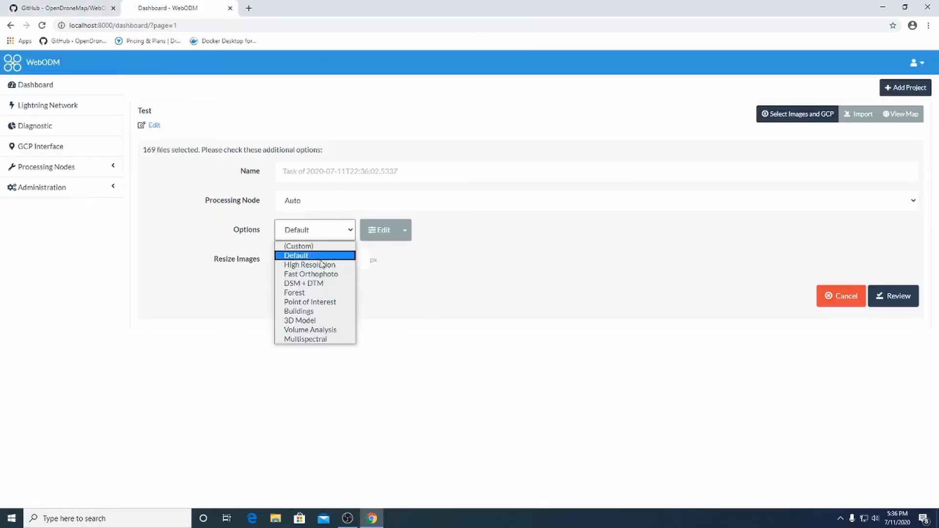
left_click(315, 275)
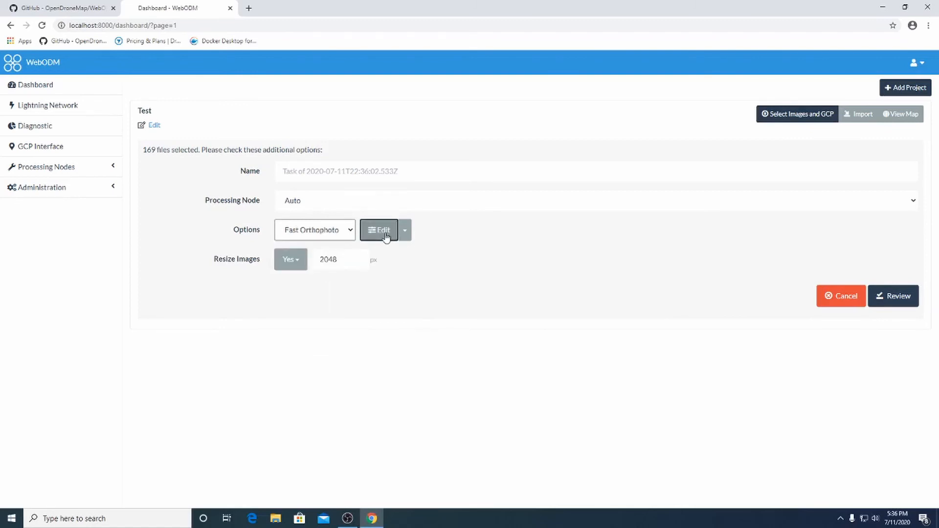
Browse the full list of advanced task options for the new task and save it as a custom configuration.
left_click(386, 236)
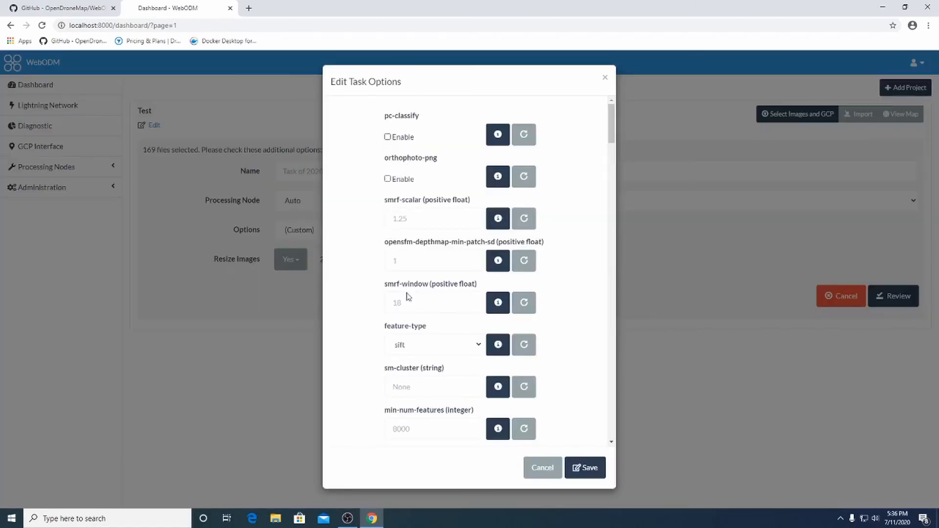
left_click_drag(611, 129, 615, 424)
left_click(589, 465)
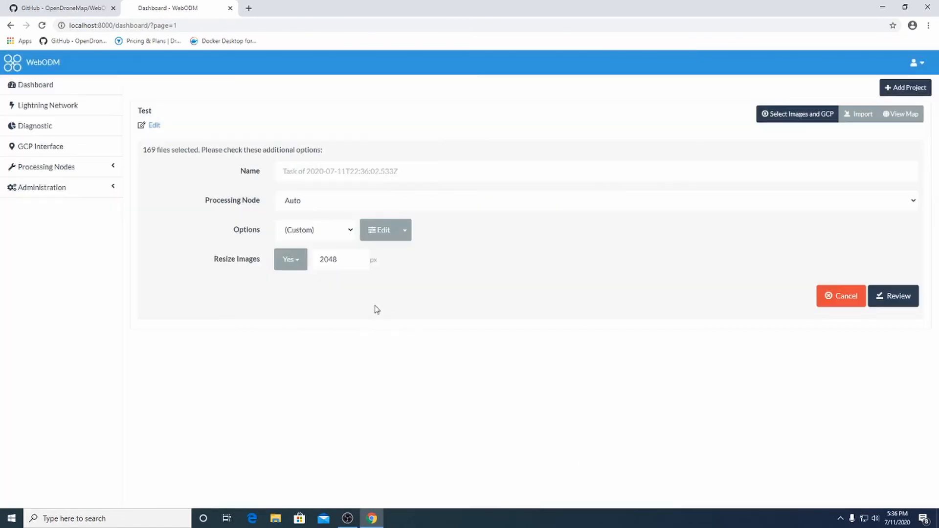
Set the task's processing options to the Fast Orthophoto preset, review the task and start processing it.
left_click(331, 236)
left_click(324, 274)
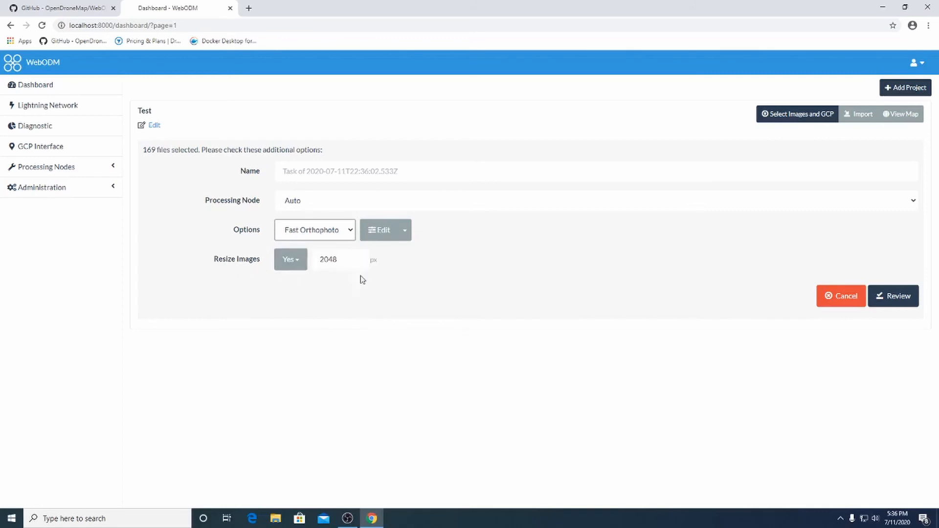
left_click(904, 297)
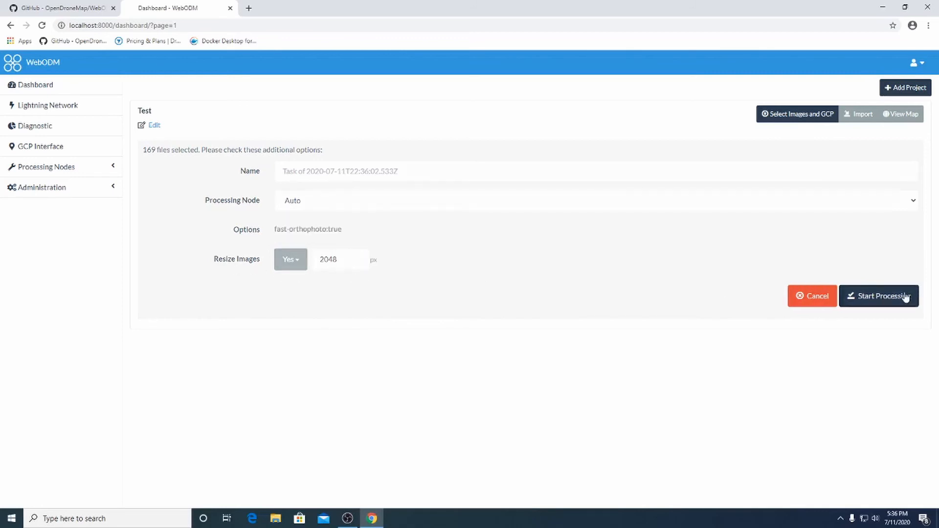
left_click(866, 303)
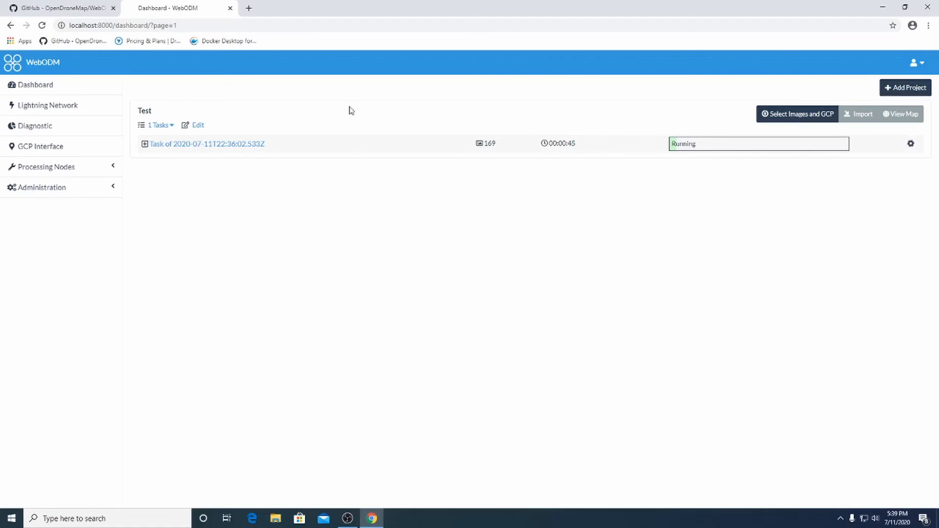
Expand the running task's details, turn on its task output and examine the latest processing log lines.
left_click(180, 147)
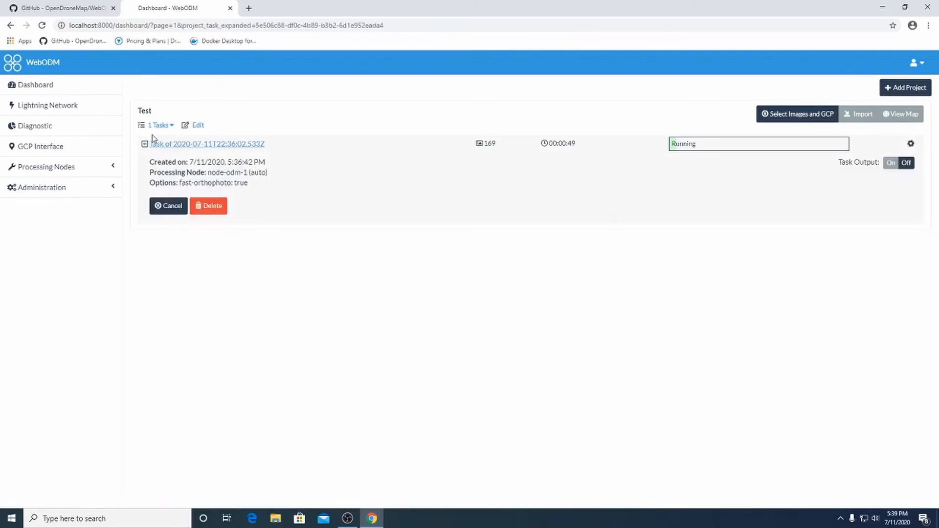
left_click(890, 164)
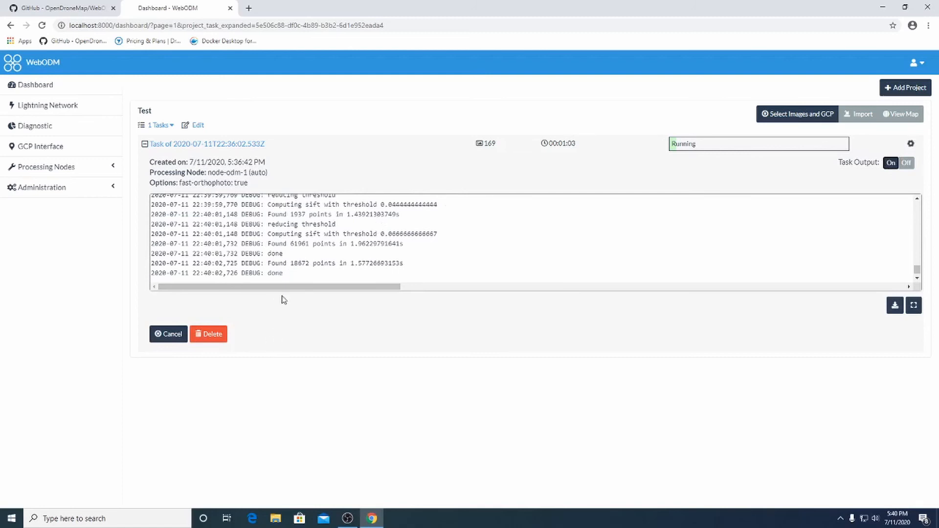
scroll(274, 276, "down", 1)
left_click_drag(266, 275, 252, 267)
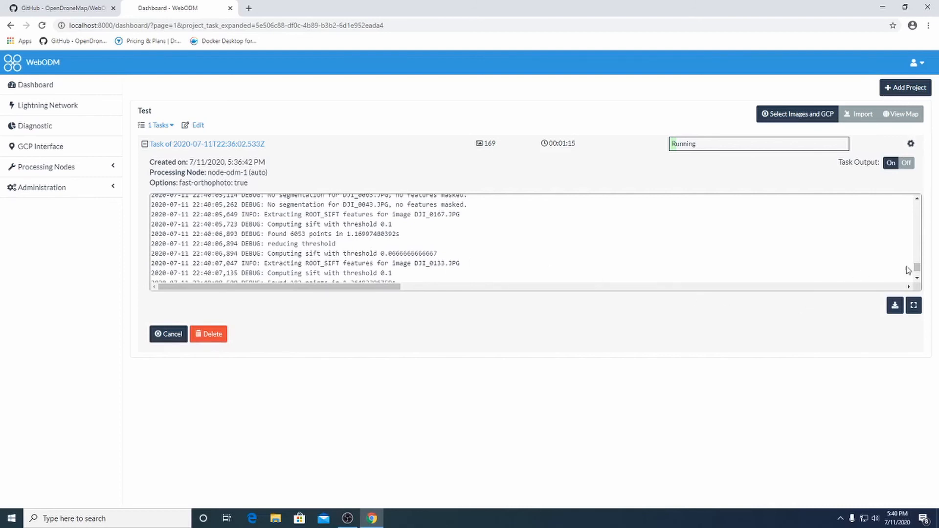
left_click_drag(916, 267, 916, 278)
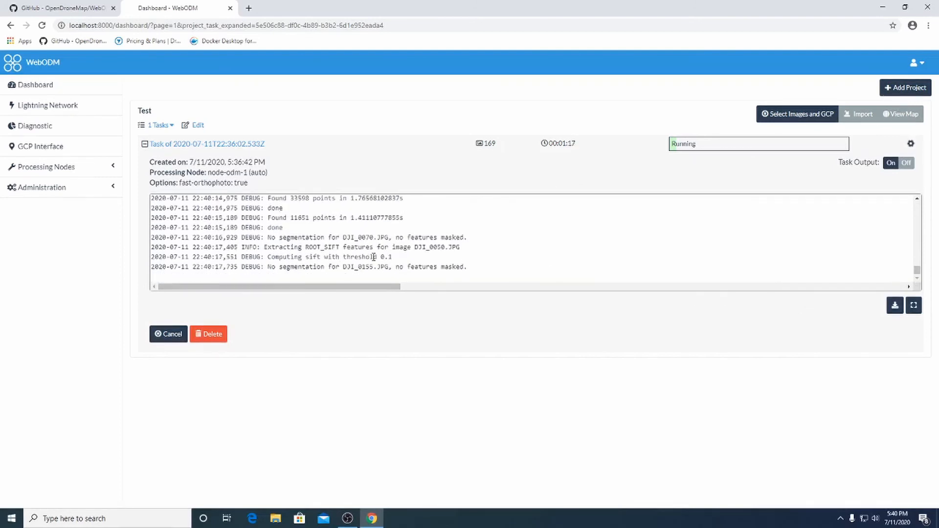
left_click_drag(275, 270, 347, 268)
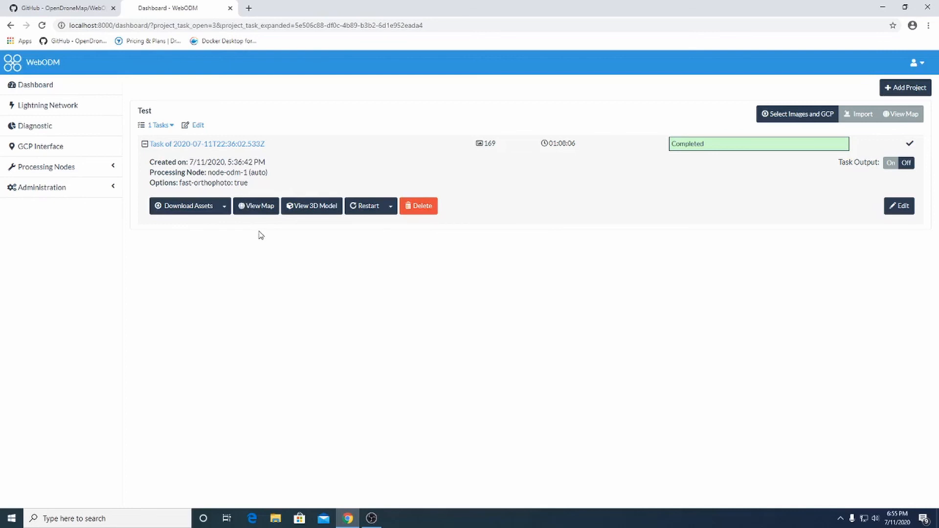
Download the completed task's orthophoto as a GeoTIFF.
left_click(225, 207)
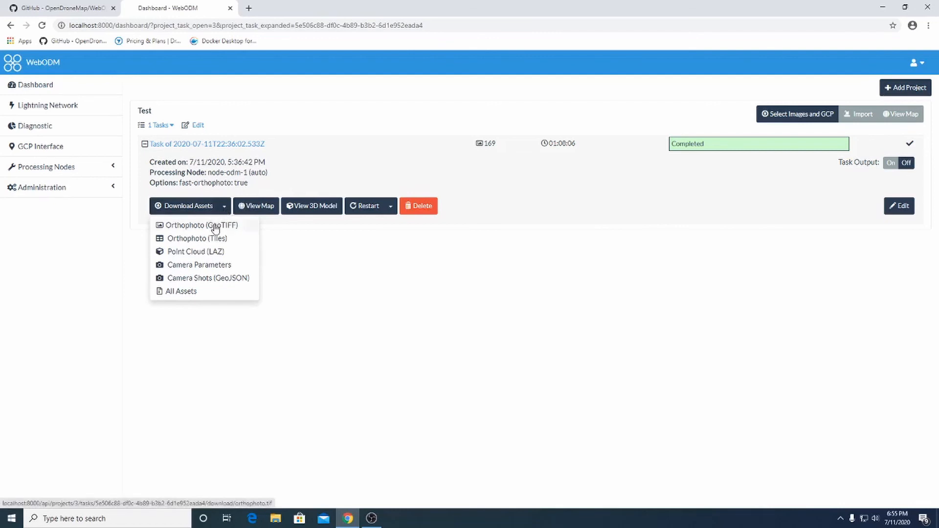
left_click(215, 228)
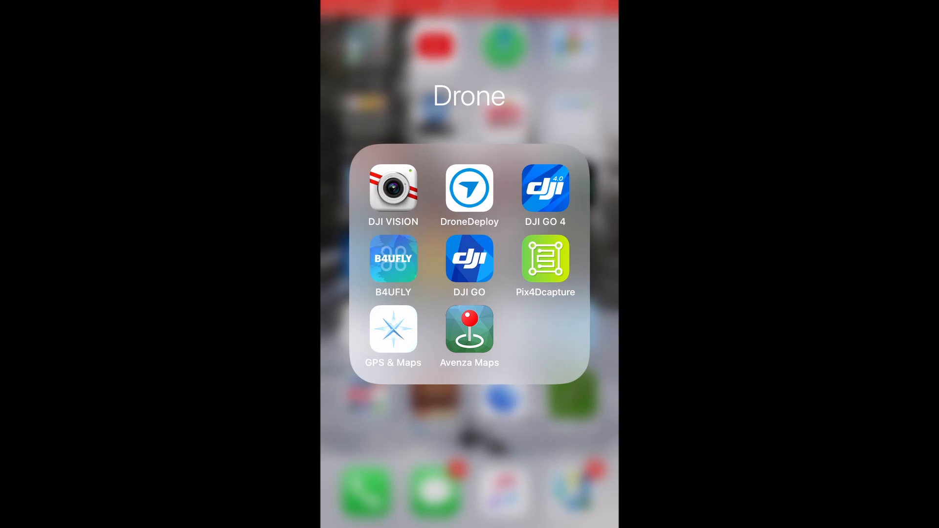
Switch to Avenza Maps on the phone and import the 273.6 MB odm_orthophoto file from the north half folder in storage locations.
left_click(469, 329)
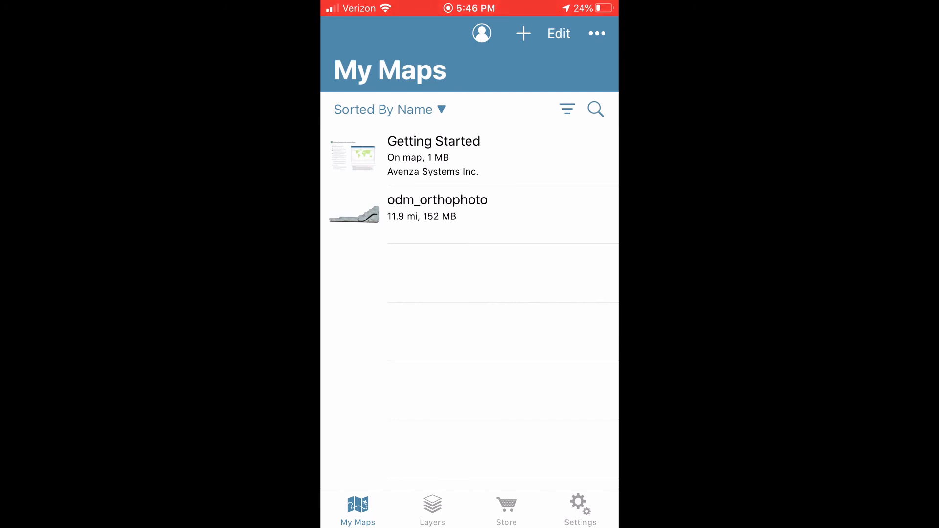
left_click(524, 33)
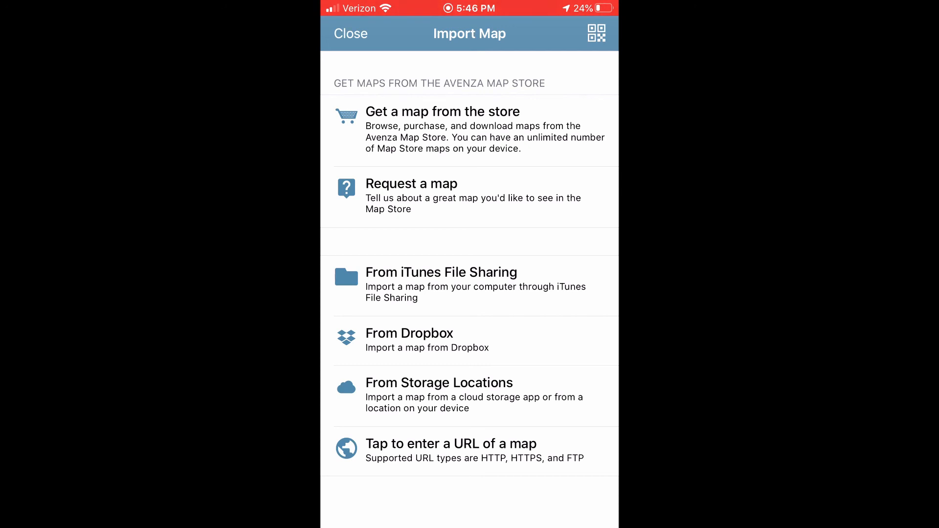
left_click(470, 395)
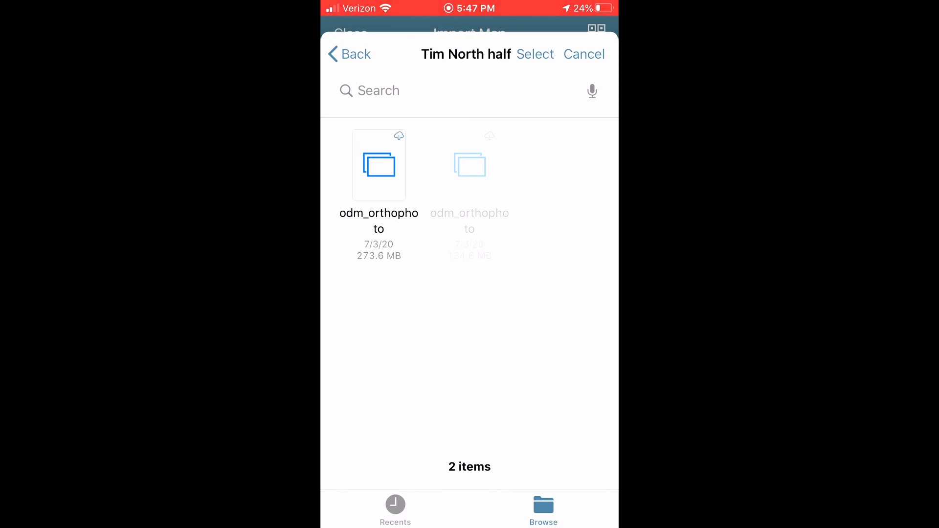
left_click(379, 165)
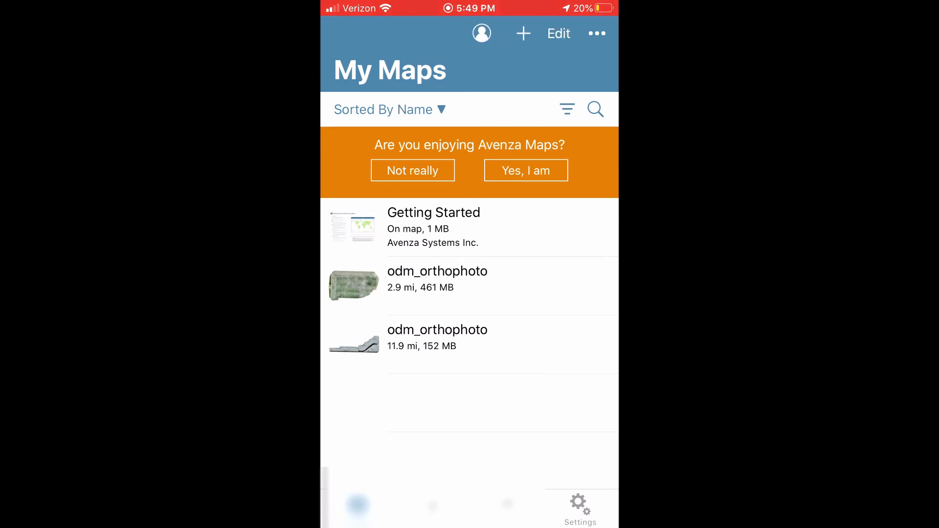
Open the newly imported odm_orthophoto map of the green field and examine its crop rows up close.
left_click(437, 279)
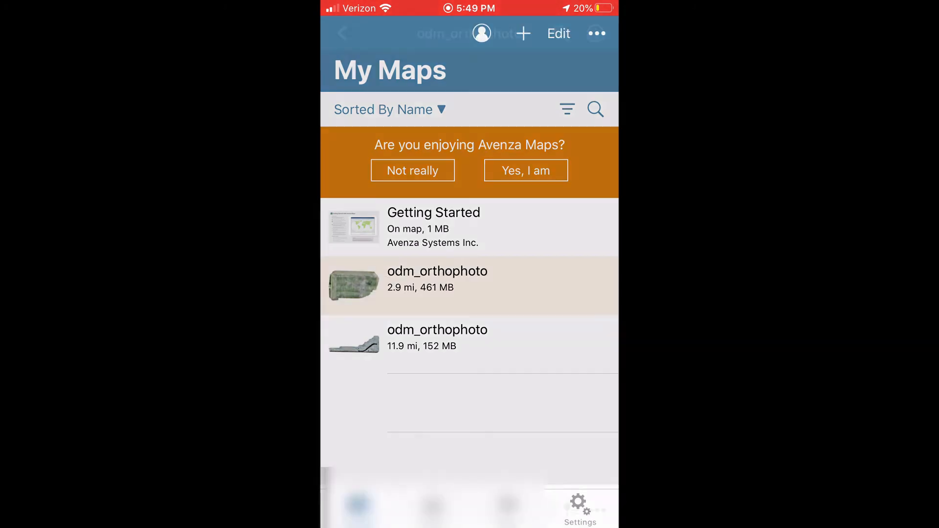
left_click_drag(402, 274, 541, 276)
left_click_drag(371, 274, 580, 269)
scroll(470, 264, "down", 3)
scroll(469, 264, "up", 3)
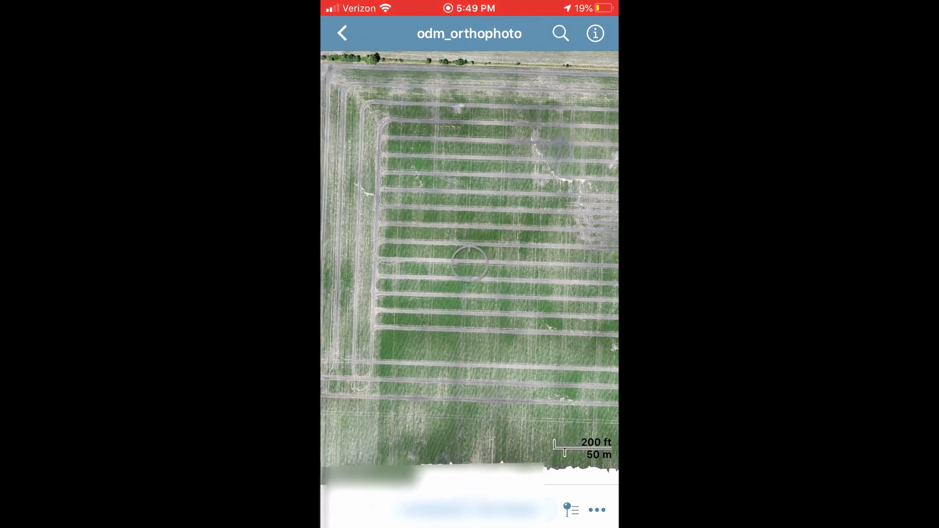
mouse_move(441, 245)
left_mouse_down()
mouse_move(493, 312)
mouse_move(424, 241)
mouse_move(338, 195)
left_mouse_up()
Check the extra map tools available for the orthophoto, close the list and inspect the field's northern edge.
left_click(597, 510)
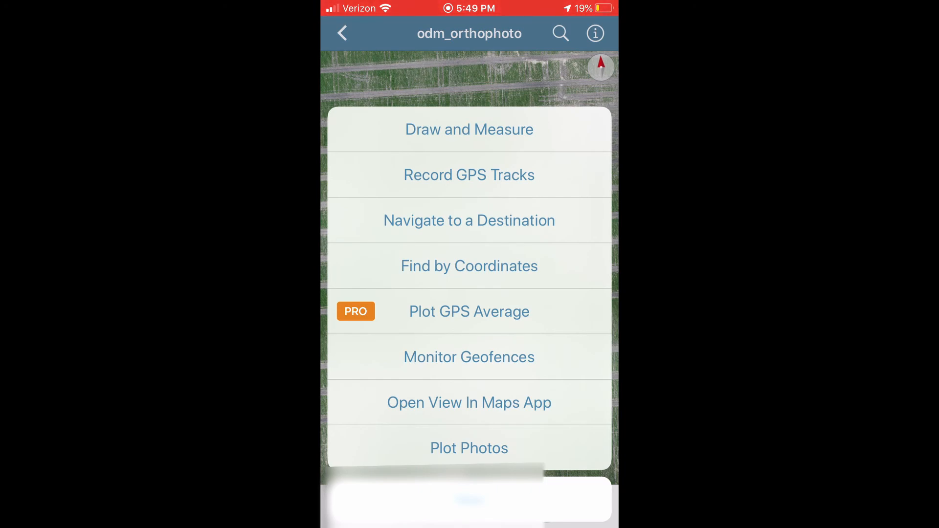
left_click(469, 500)
left_click_drag(469, 220, 470, 245)
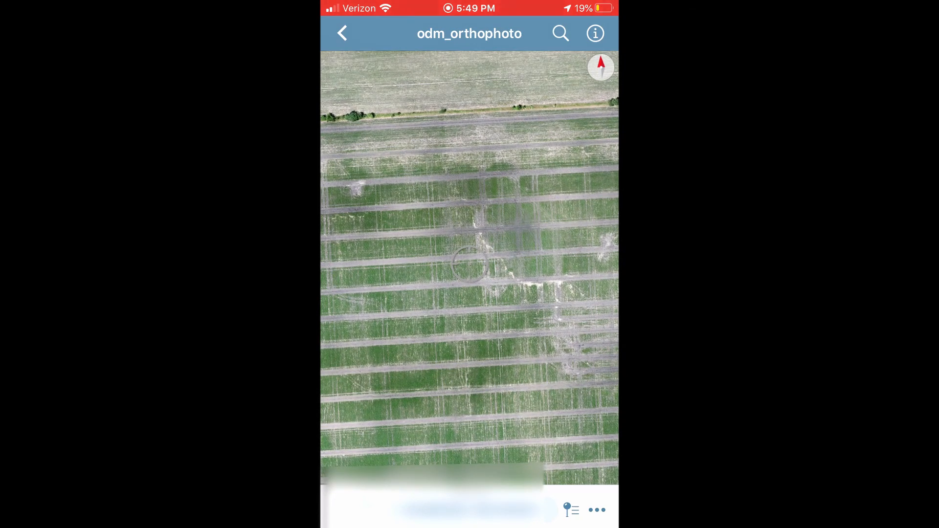